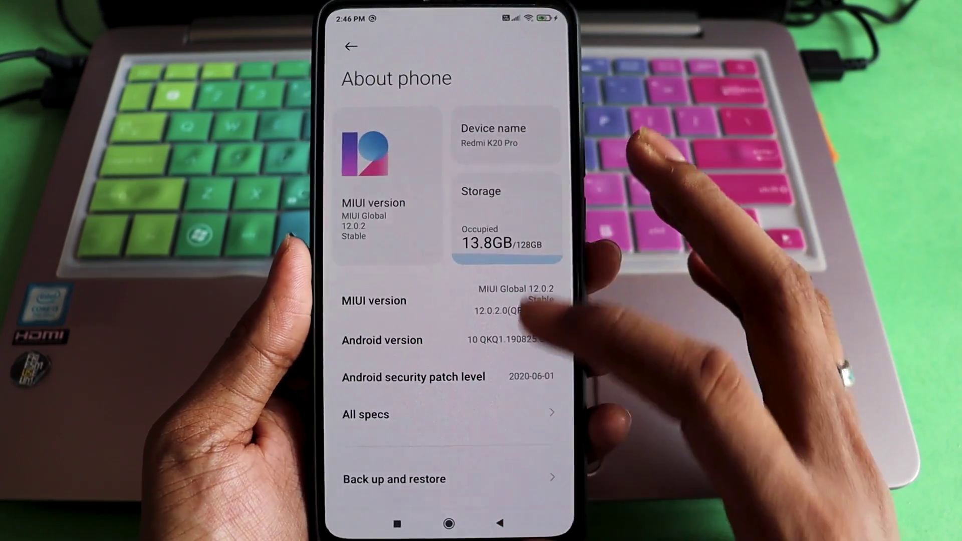
# - Go to Settings > About phone and tap MIUI version until 'already a developer' appears
pyautogui.click(444, 523)
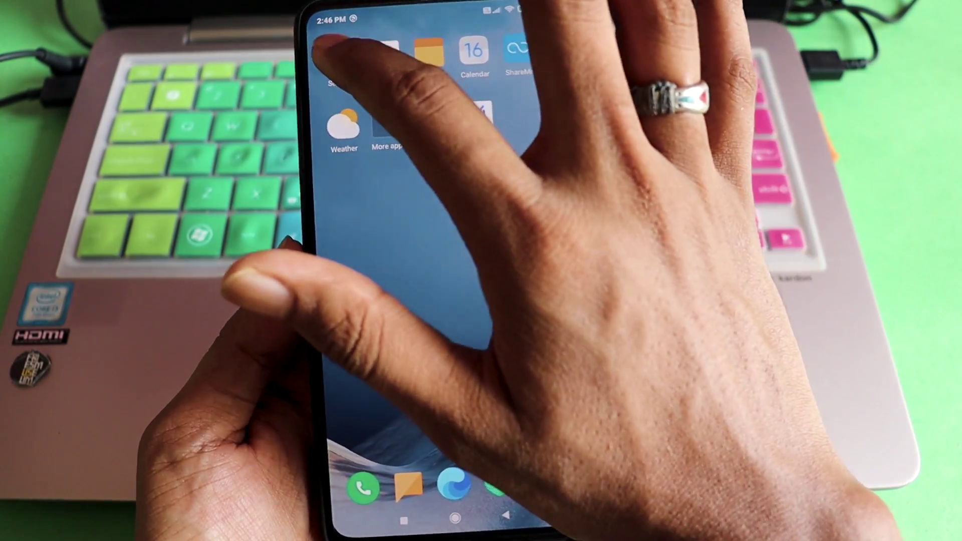
pyautogui.click(348, 59)
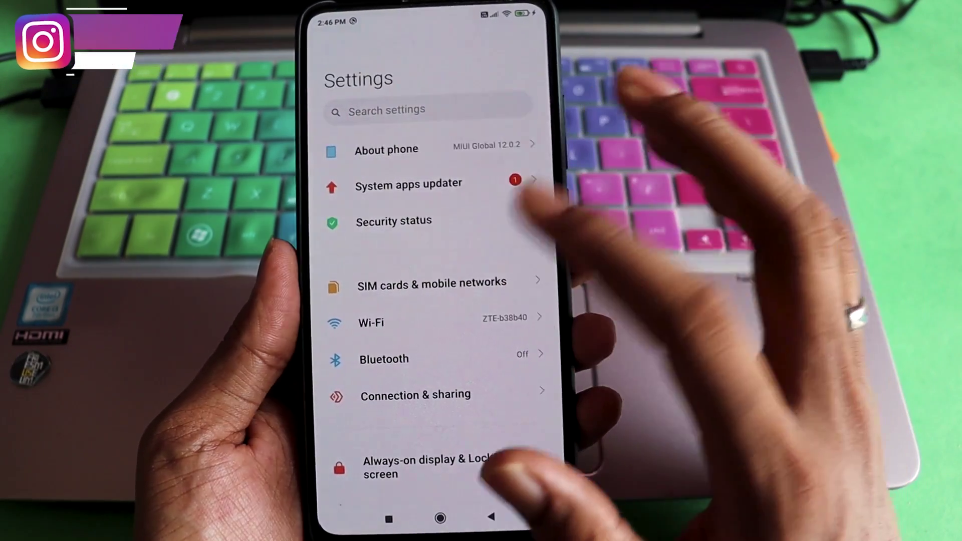
pyautogui.scroll(-1, 436, 300)
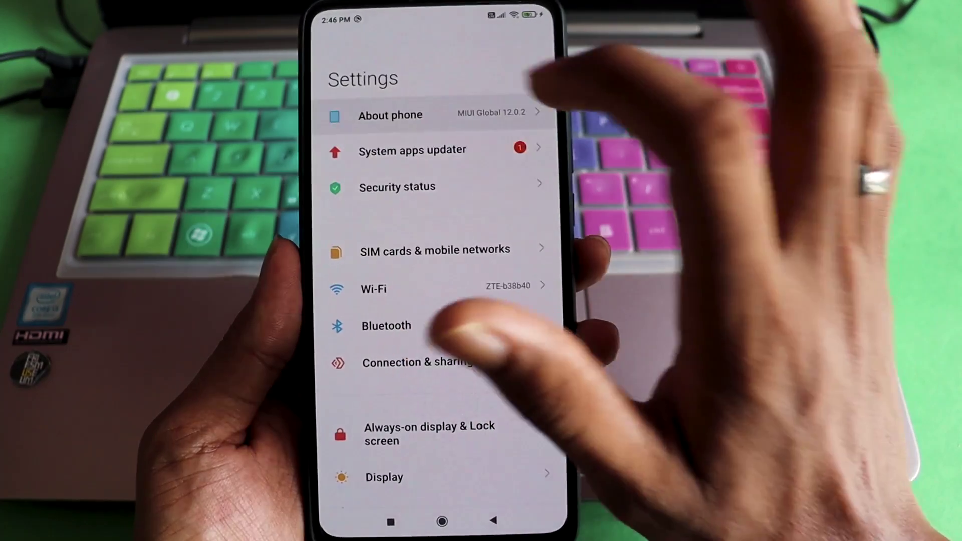
pyautogui.click(394, 115)
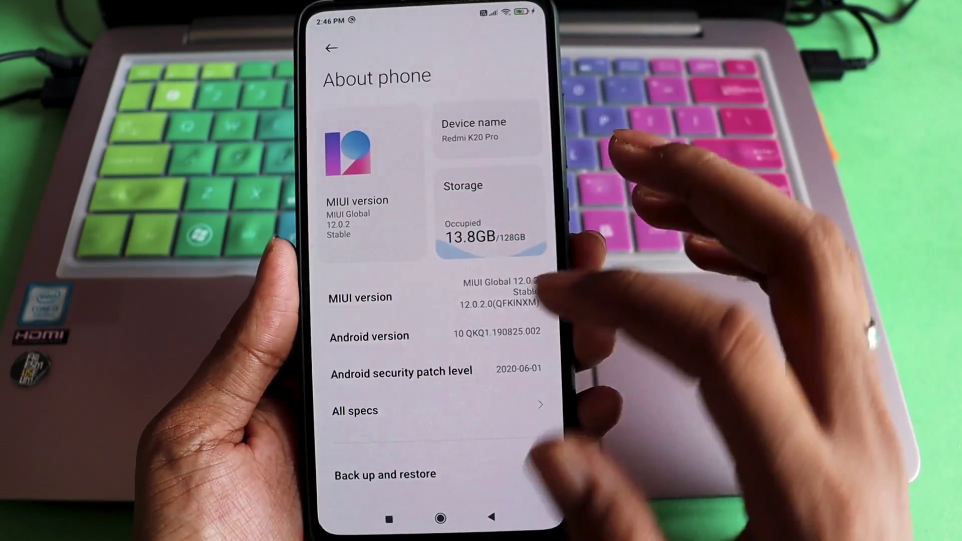
pyautogui.click(493, 296)
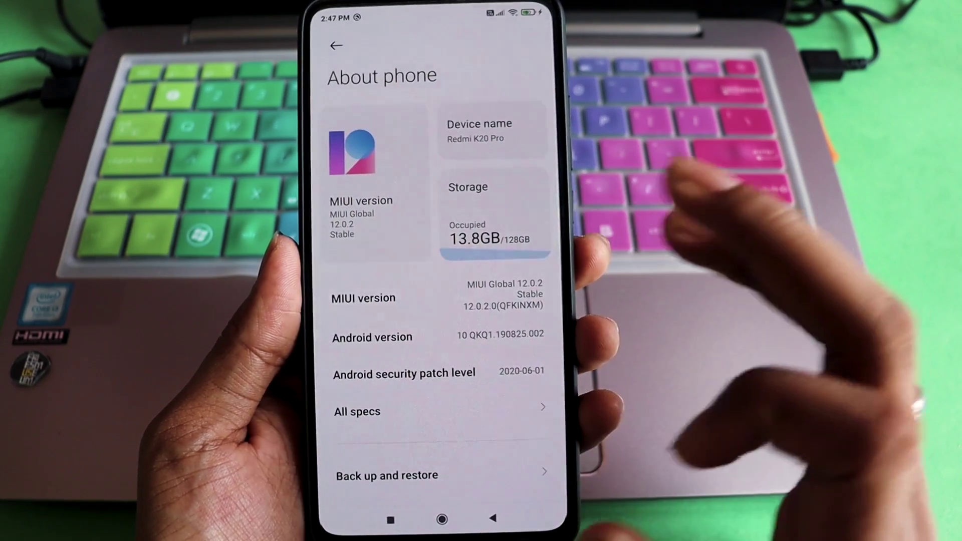
pyautogui.click(502, 300)
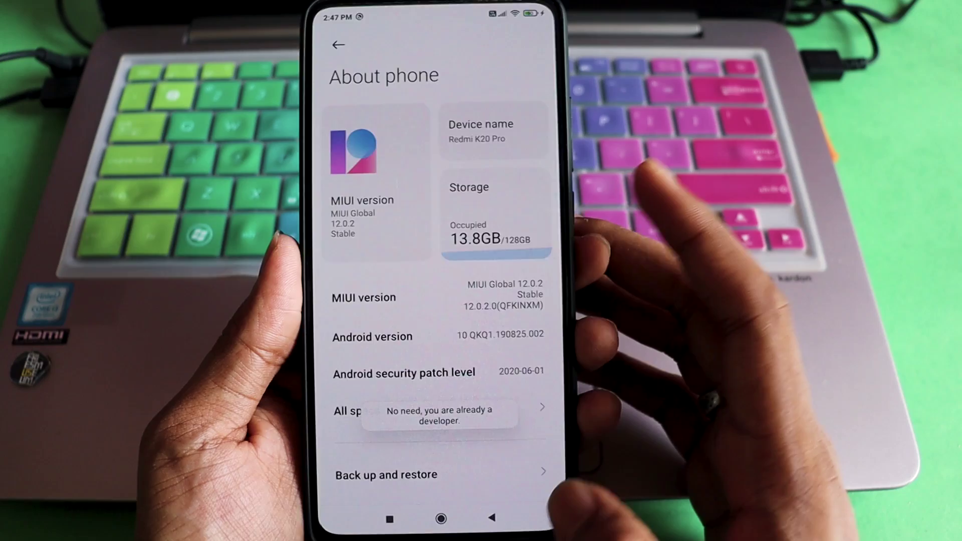
# - Go to Additional settings > Developer options and switch on the OEM unlocking toggle
pyautogui.click(492, 516)
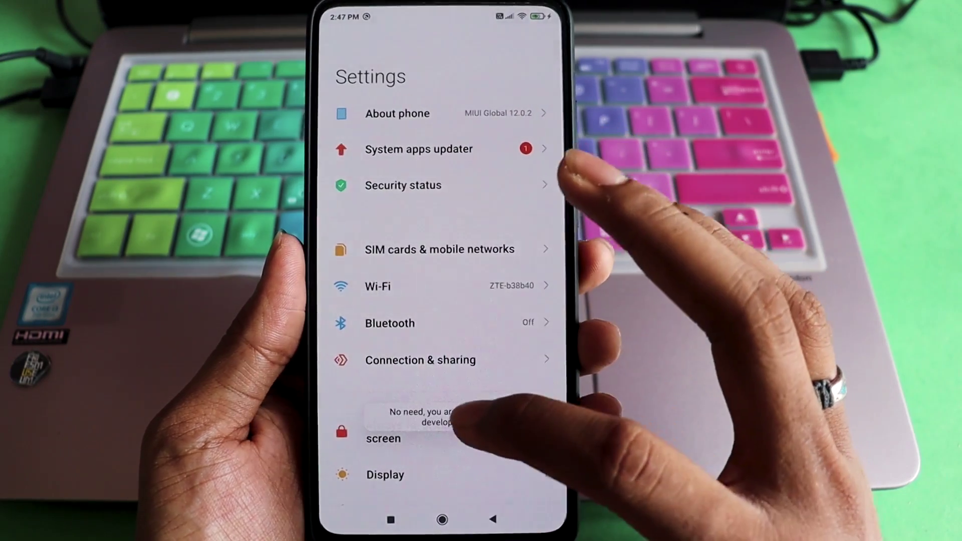
pyautogui.scroll(-10, 459, 321)
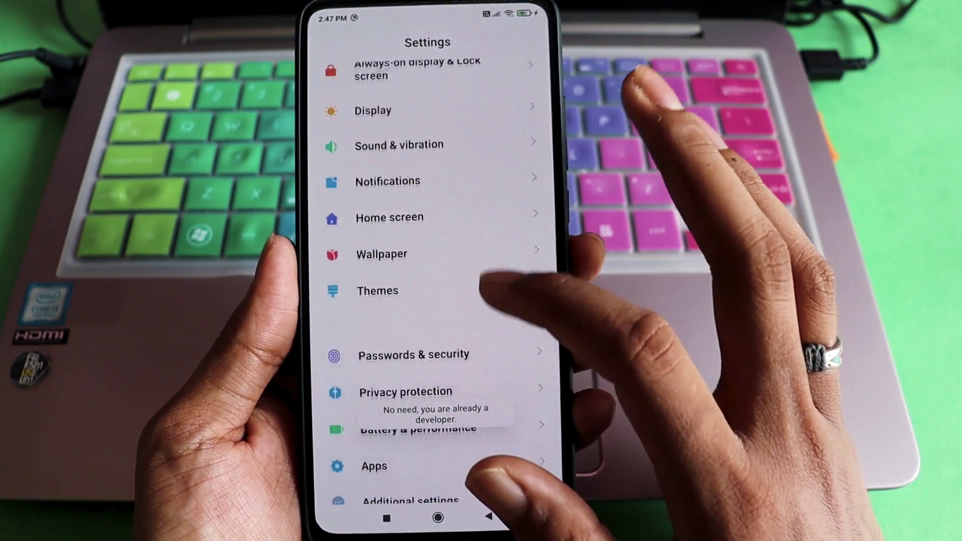
pyautogui.scroll(-2, 501, 321)
pyautogui.click(451, 325)
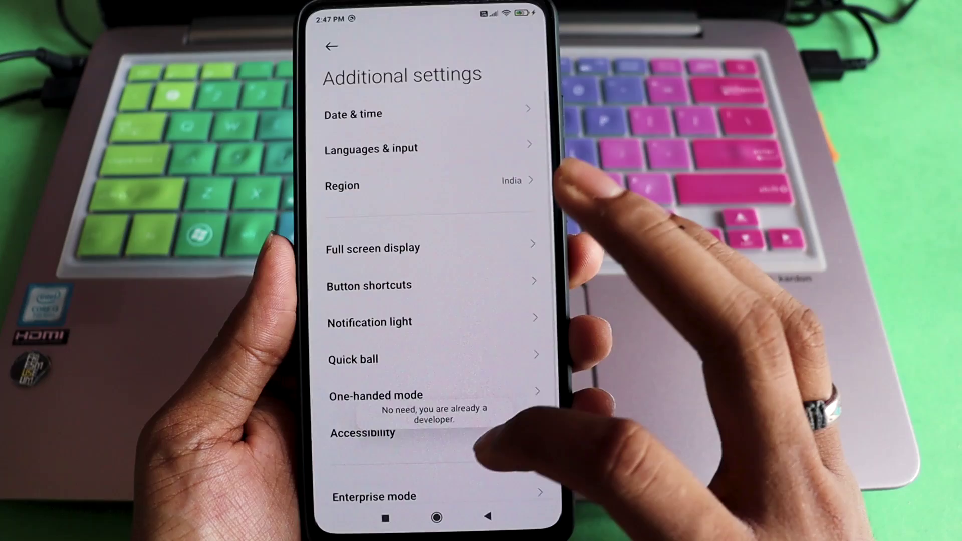
pyautogui.scroll(-3, 471, 271)
pyautogui.scroll(-2, 471, 281)
pyautogui.click(376, 344)
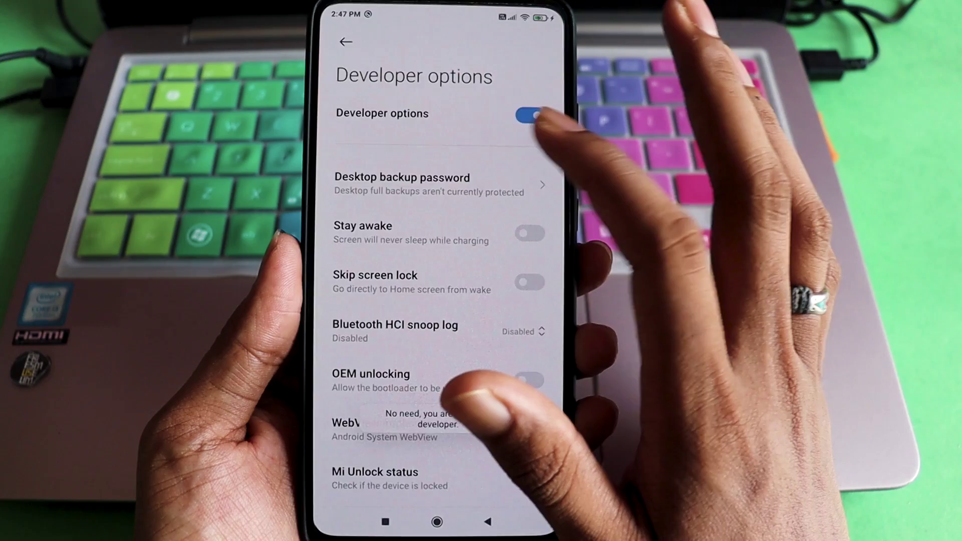
pyautogui.click(534, 117)
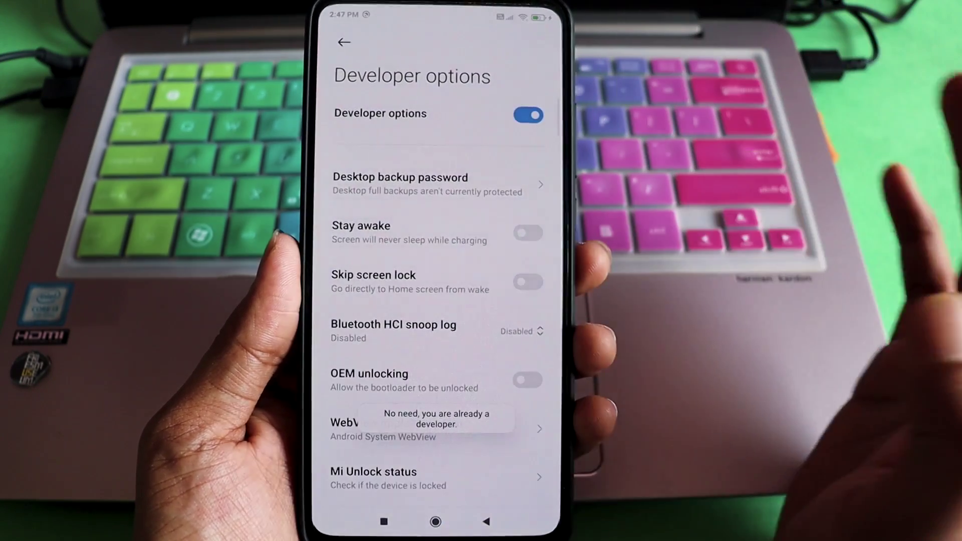
pyautogui.scroll(-2, 433, 281)
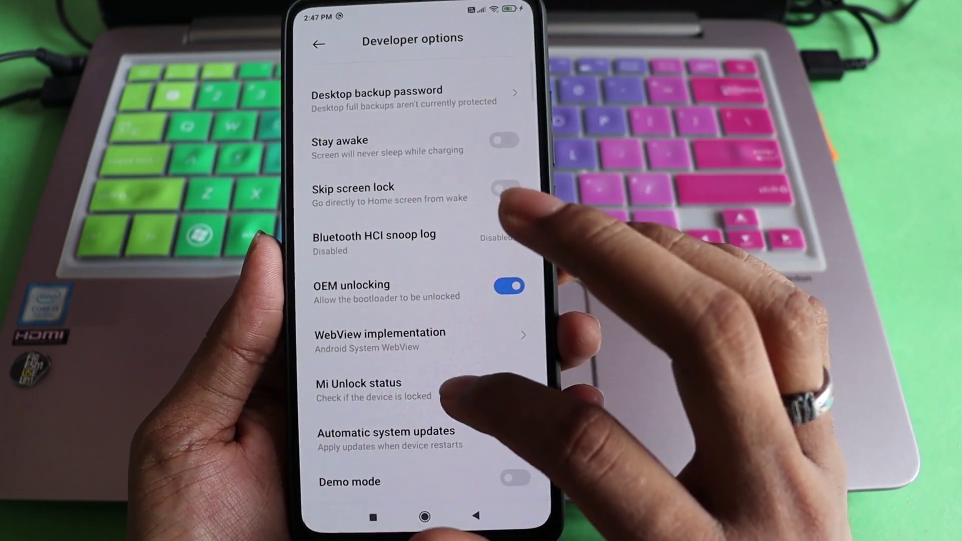
# - Agree to Mi Unlock status permissions and add the Mi account and this device
pyautogui.scroll(-2, 421, 301)
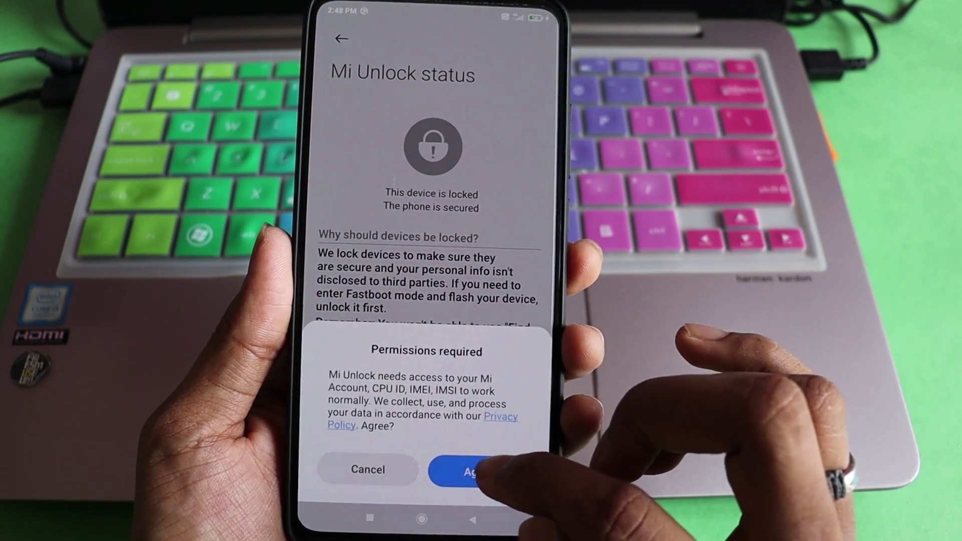
pyautogui.click(469, 471)
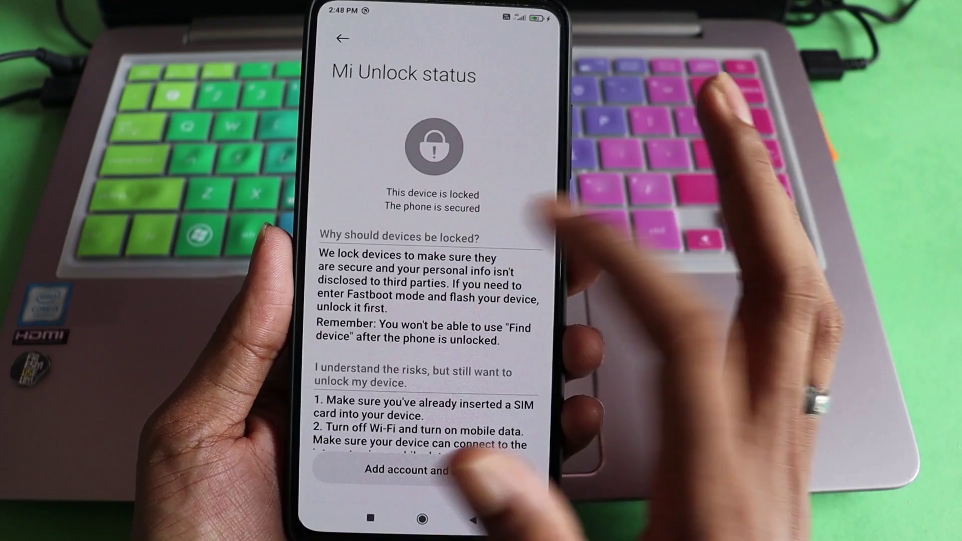
pyautogui.click(469, 472)
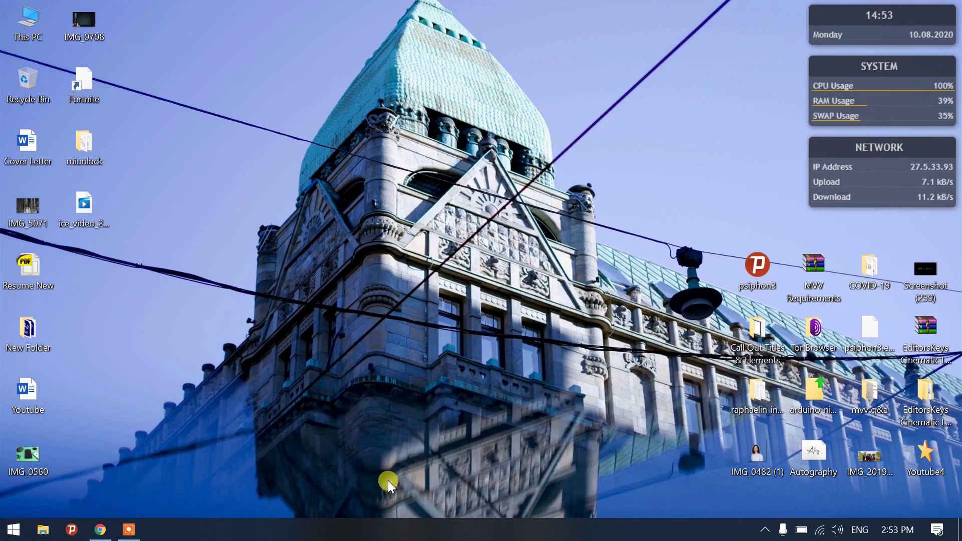
# - Search Chrome for 'mi unlock tool' and open the en.miui.com unlock download page
pyautogui.click(100, 530)
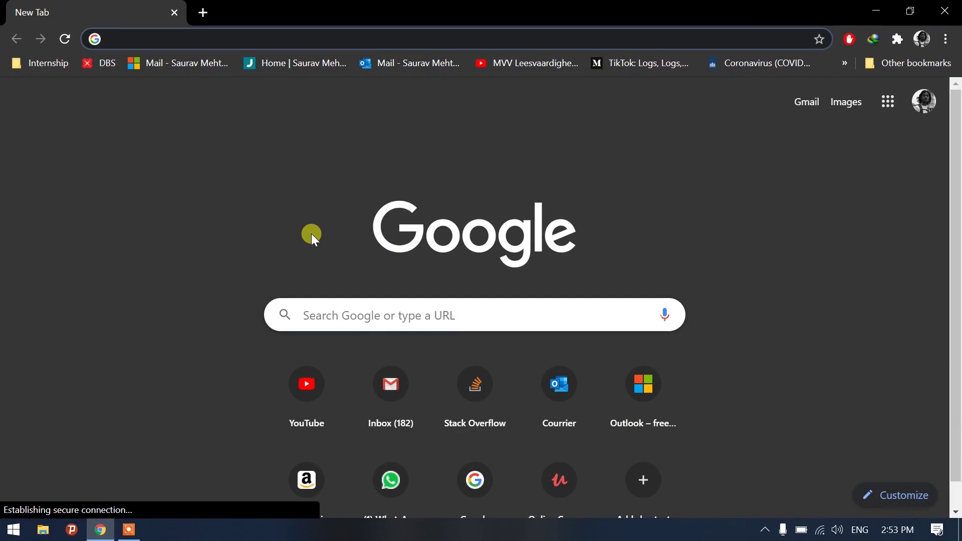
pyautogui.write('mi unlock')
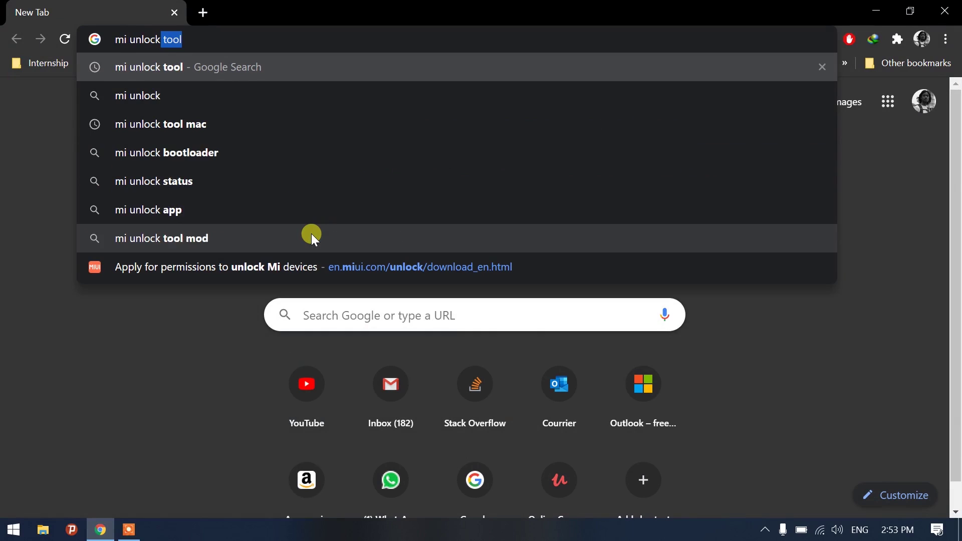
pyautogui.write(' to')
pyautogui.press('Return')
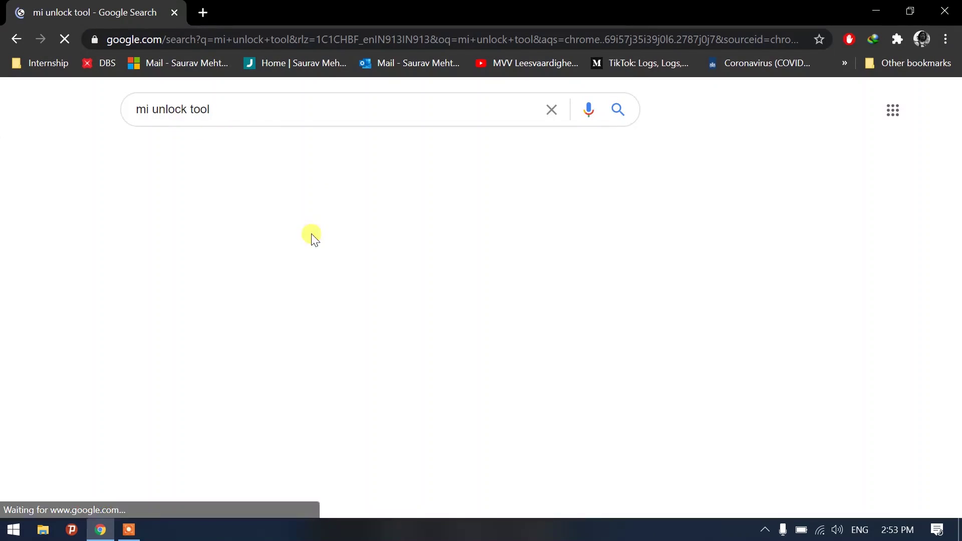
pyautogui.click(221, 240)
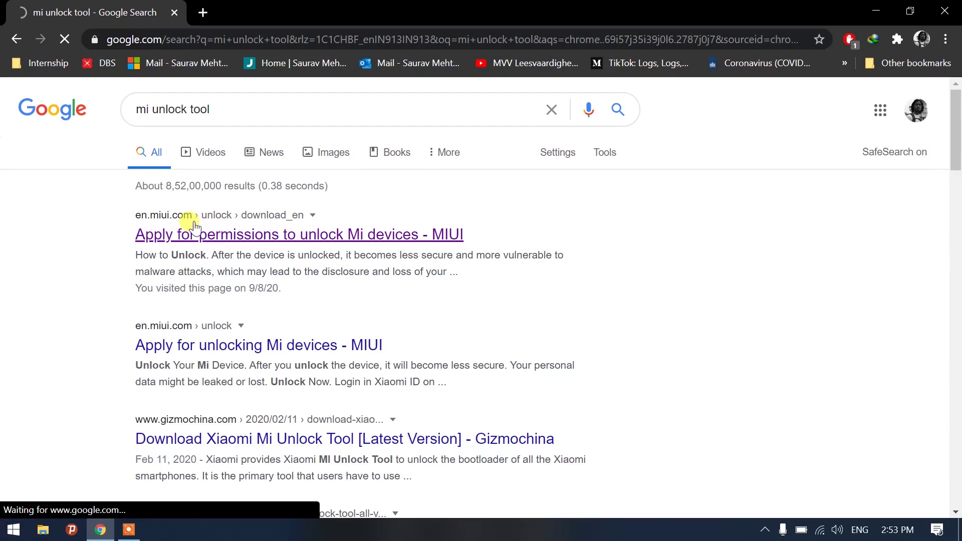
pyautogui.scroll(-2, 424, 357)
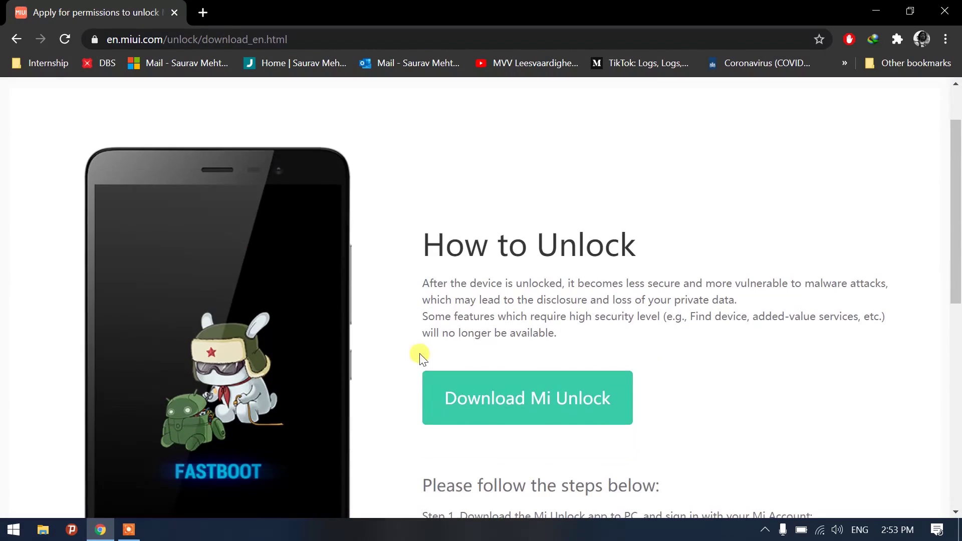
# - Download miflash_unlock-en-4.5.707.49.zip, reusing the existing download, then view and close the archive
pyautogui.click(537, 402)
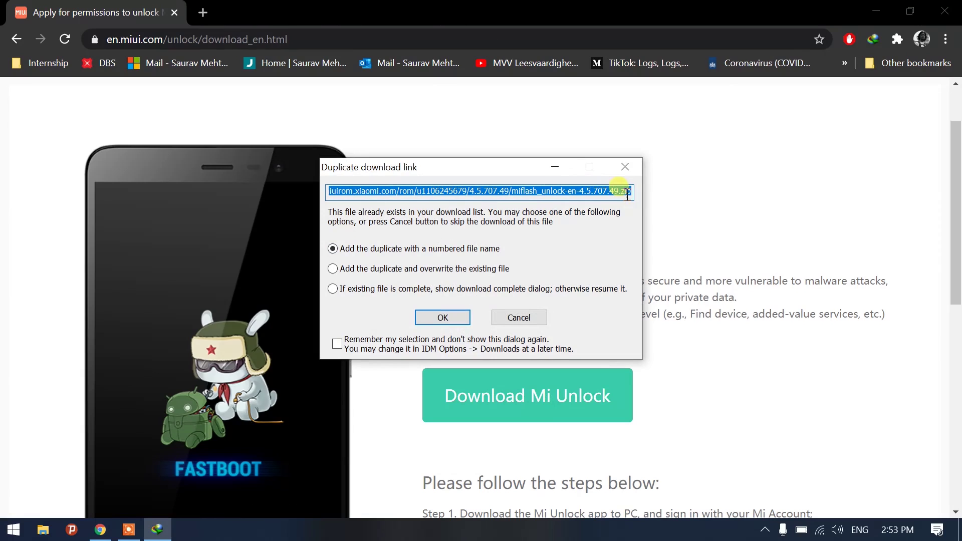
pyautogui.click(389, 286)
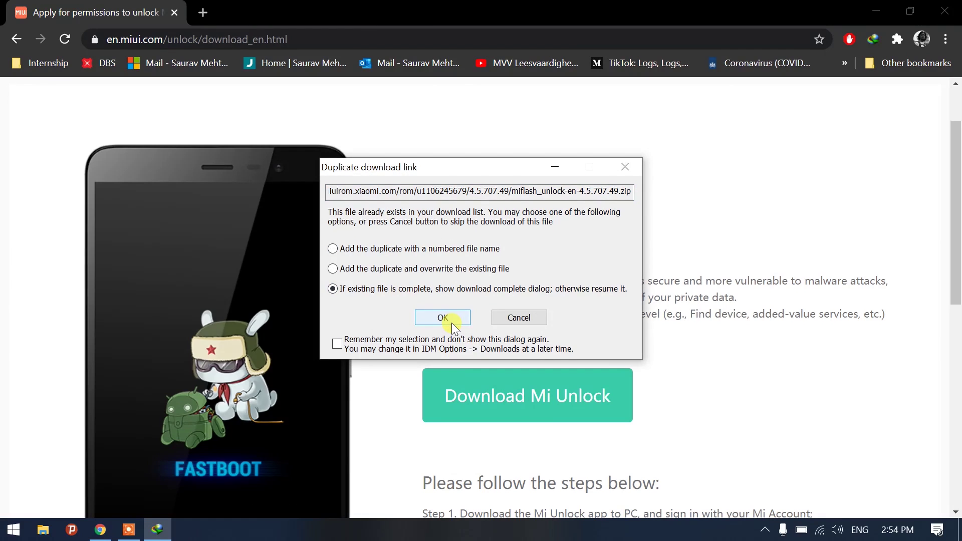
pyautogui.click(443, 318)
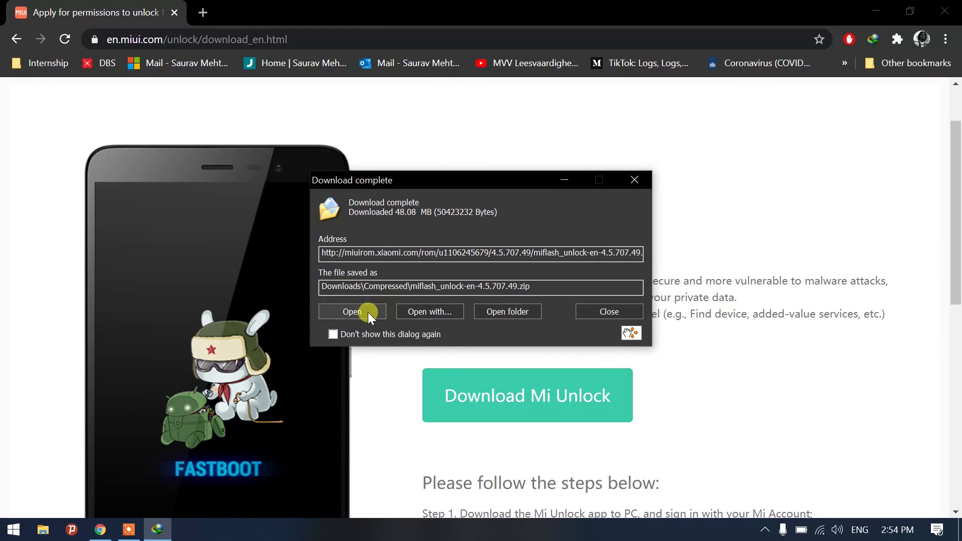
pyautogui.click(359, 312)
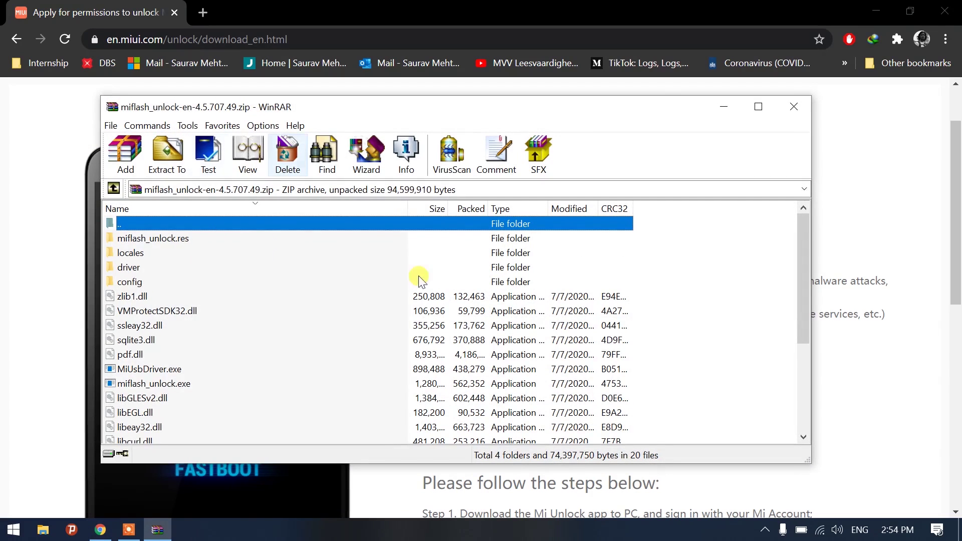
pyautogui.click(798, 115)
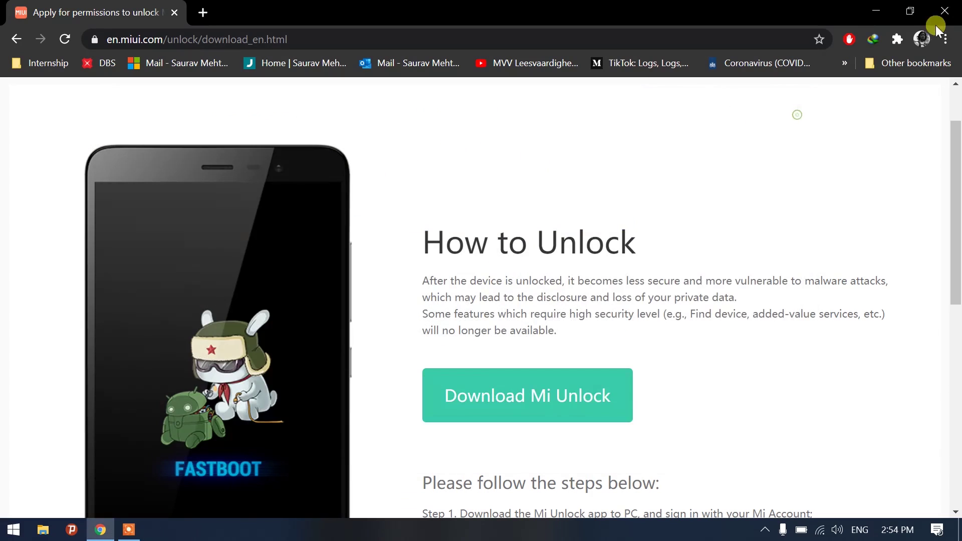
# - Launch miflash_unlock from the maximized miunlock folder and agree to its disclaimer
pyautogui.click(944, 11)
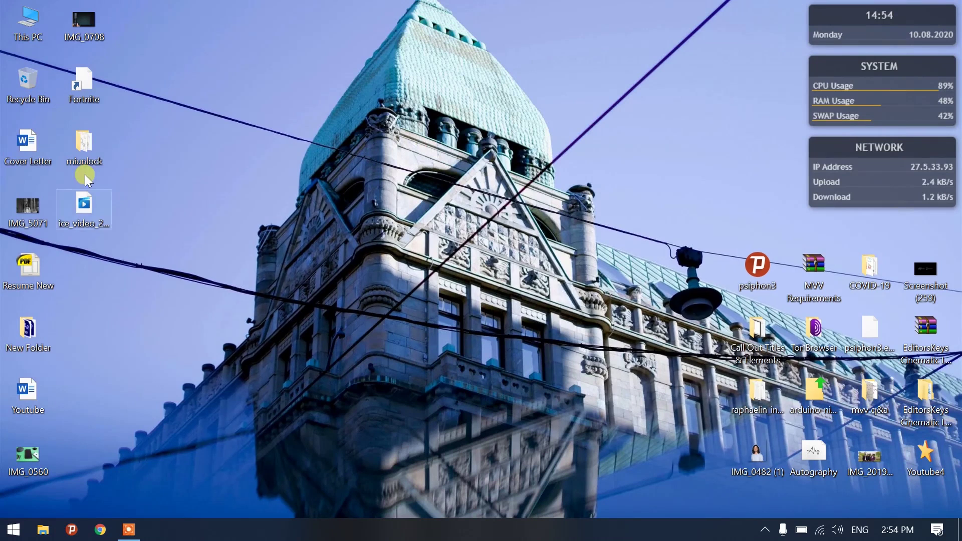
pyautogui.doubleClick(93, 147)
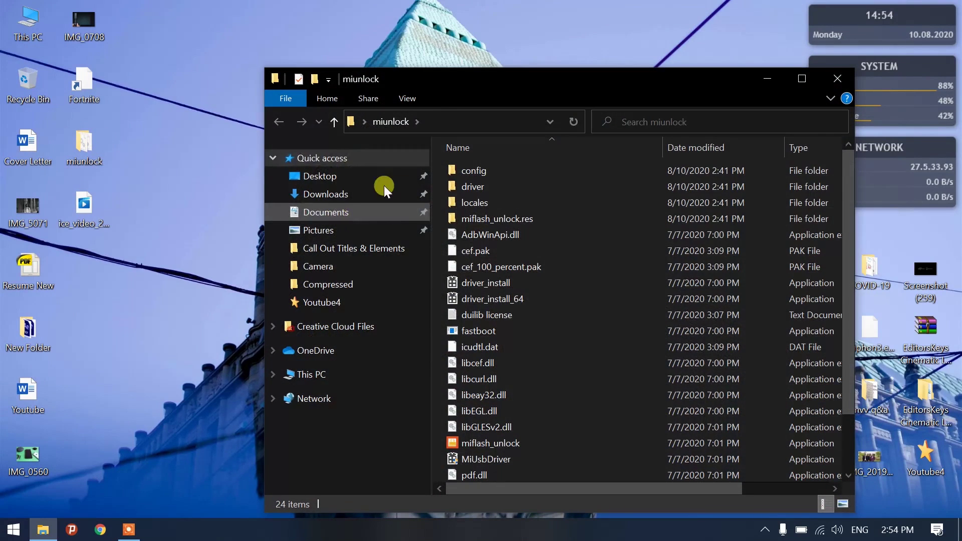
pyautogui.doubleClick(435, 78)
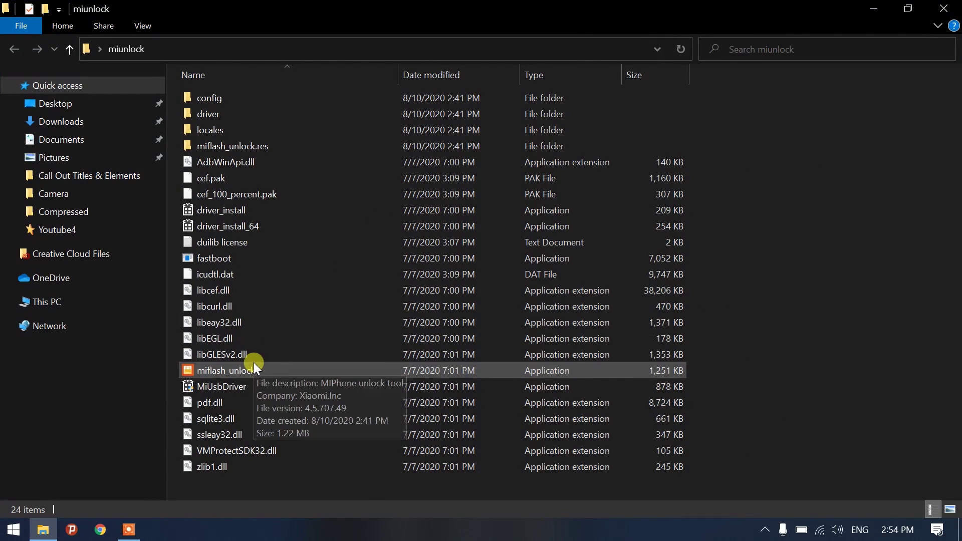
pyautogui.click(253, 369)
pyautogui.doubleClick(254, 370)
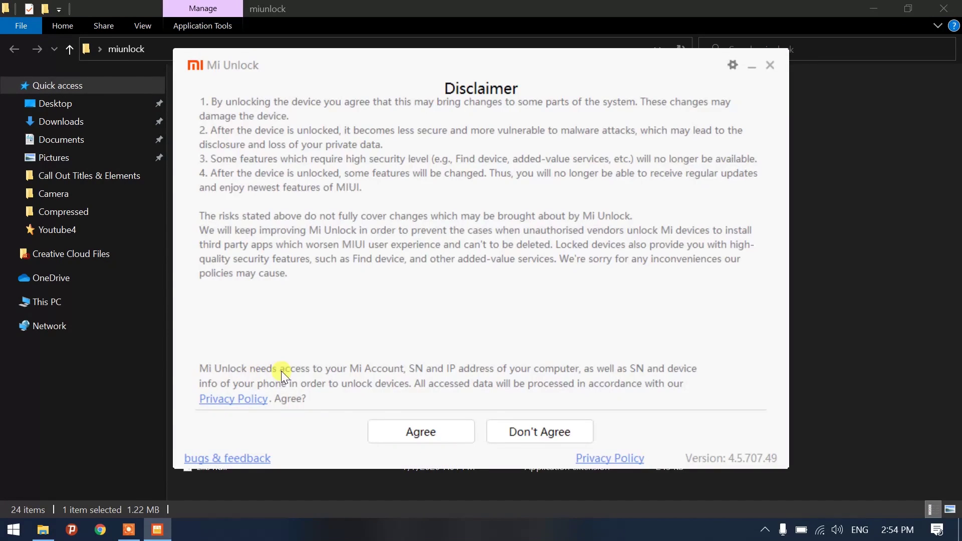
pyautogui.click(437, 434)
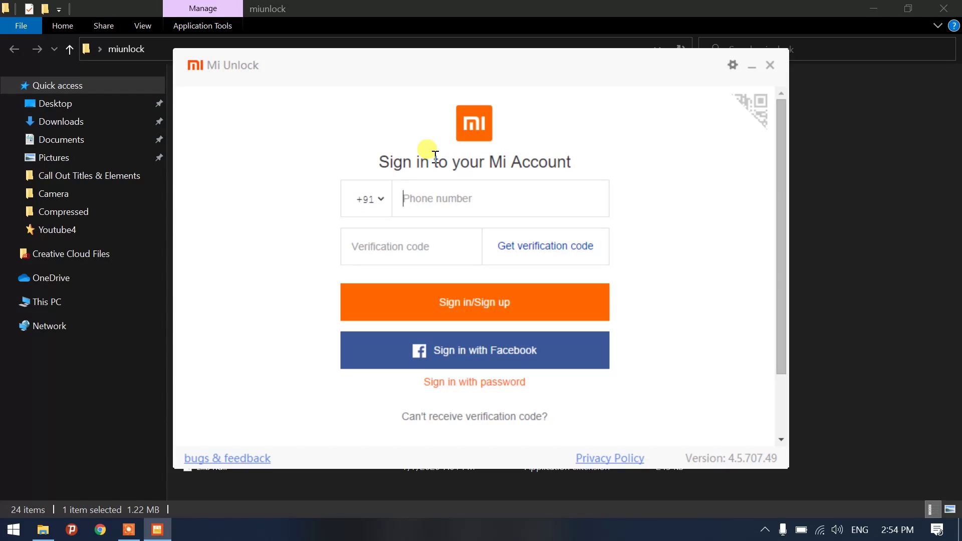
# - Enter the Mi Account phone number on the Mi Unlock sign-in page
pyautogui.write('7')
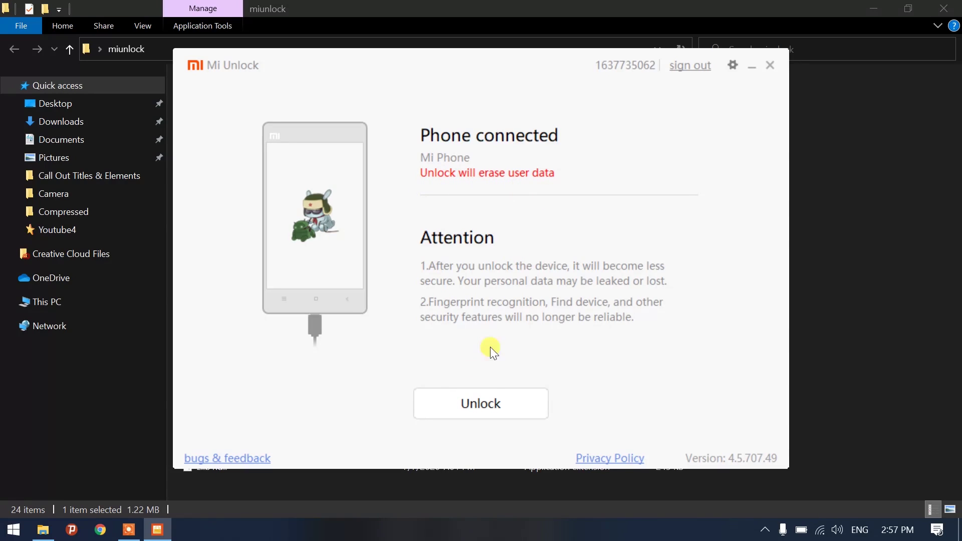
# - Start Unlock and choose Unlock anyway past both the data-erase and security warnings
pyautogui.click(491, 406)
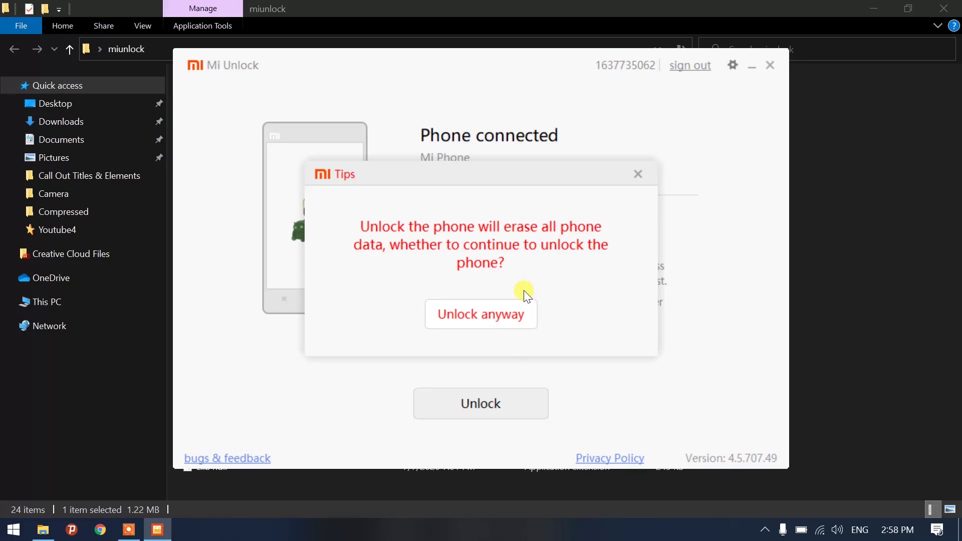
pyautogui.click(502, 316)
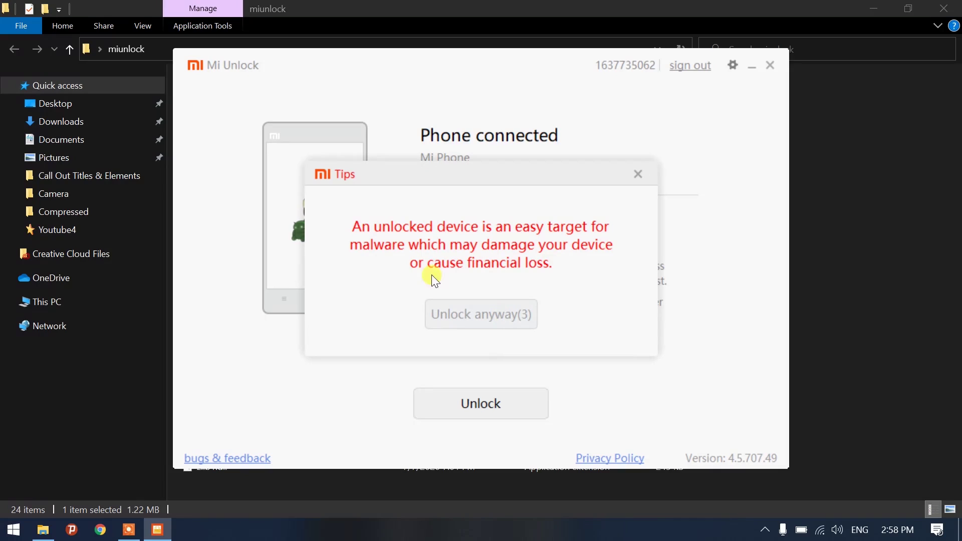
pyautogui.click(507, 320)
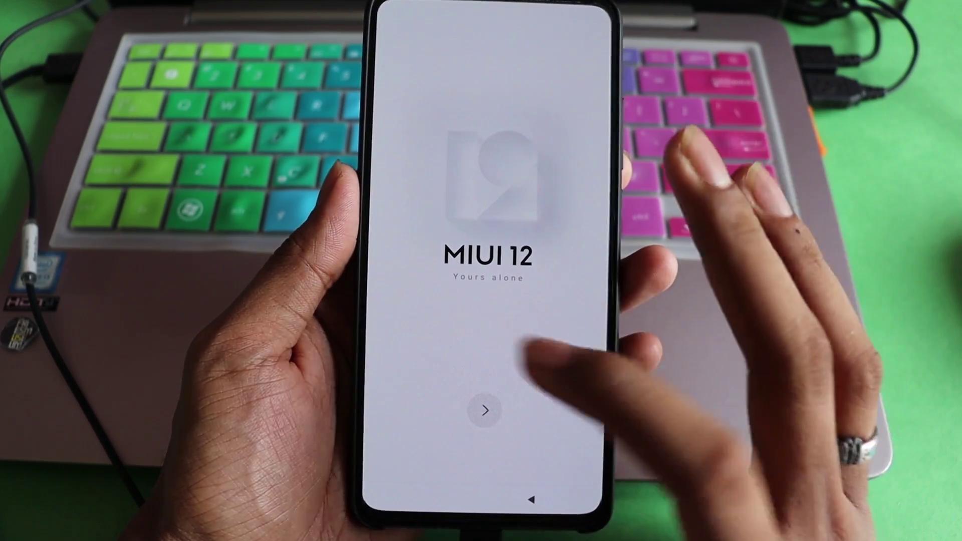
# - Begin phone setup, keeping English (India) as language and India as region
pyautogui.click(480, 404)
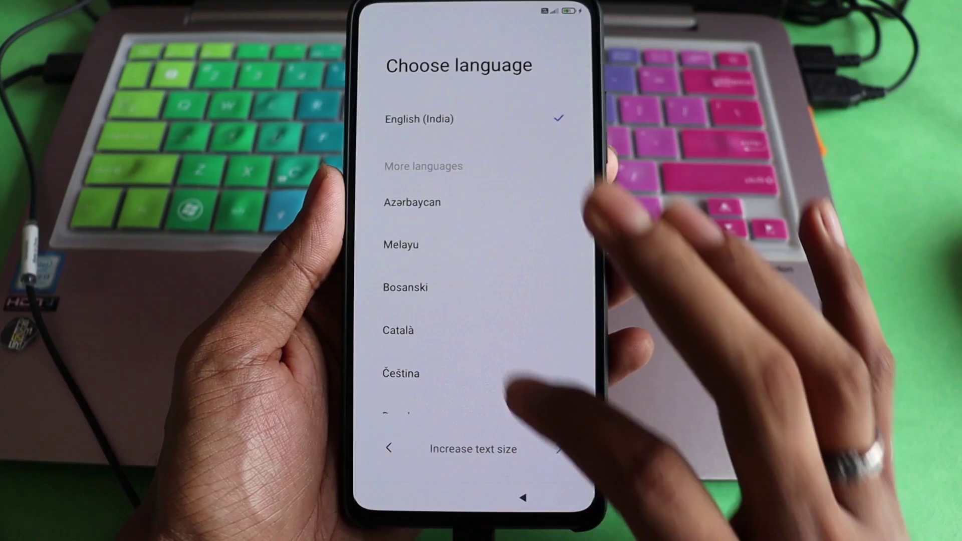
pyautogui.click(562, 451)
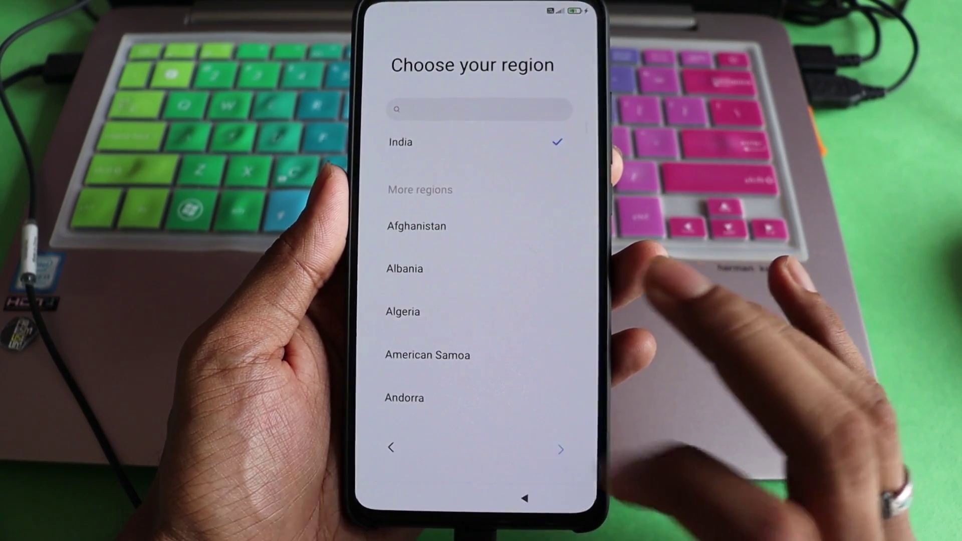
pyautogui.click(562, 450)
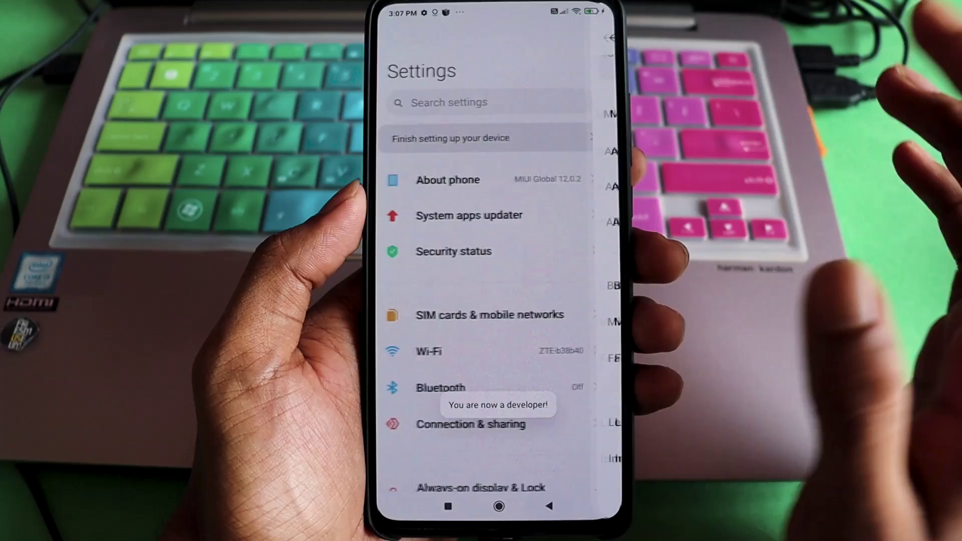
# - Check Developer options showing the bootloader unlocked, then return to the home screen
pyautogui.scroll(-3, 497, 271)
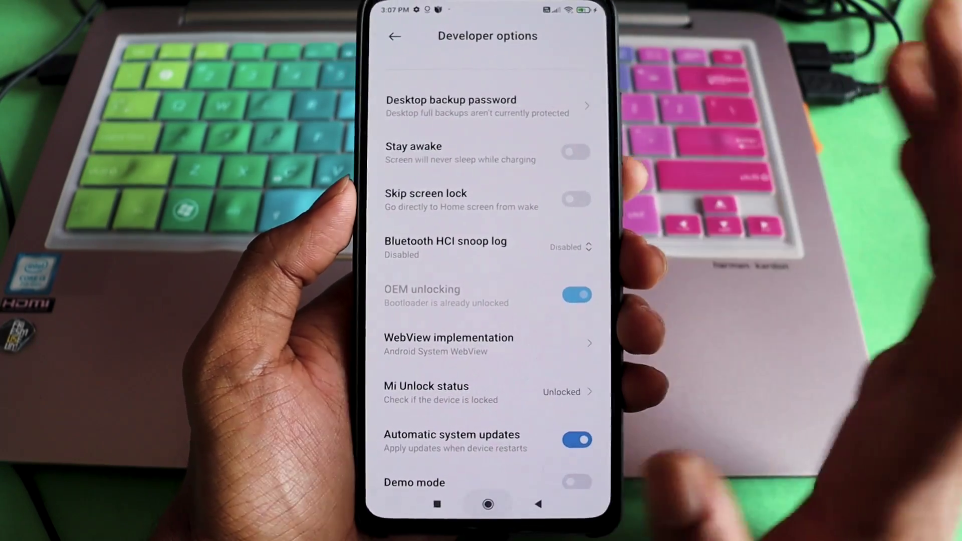
pyautogui.click(494, 499)
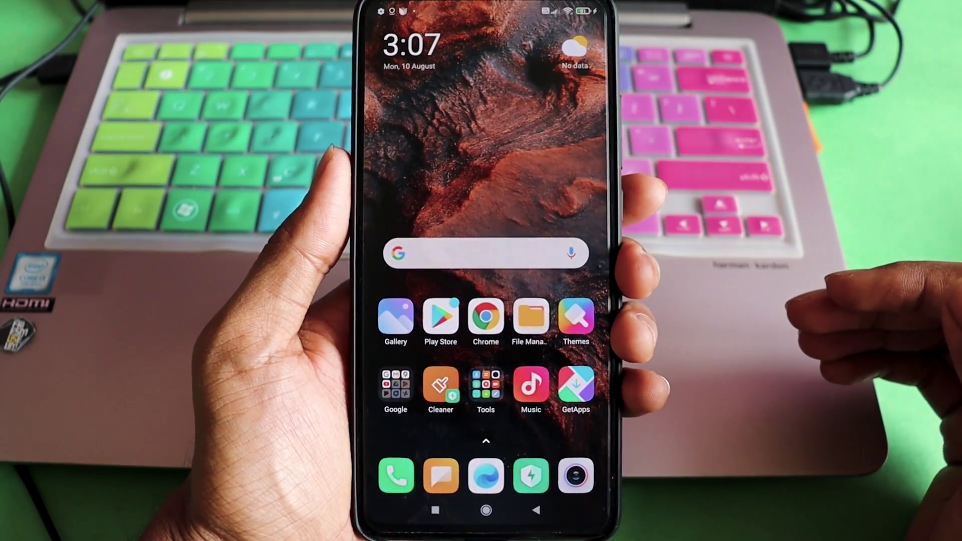
# - Power off the MIUI phone from its power menu so it can restart into fastboot
pyautogui.press('XF86PowerOff')
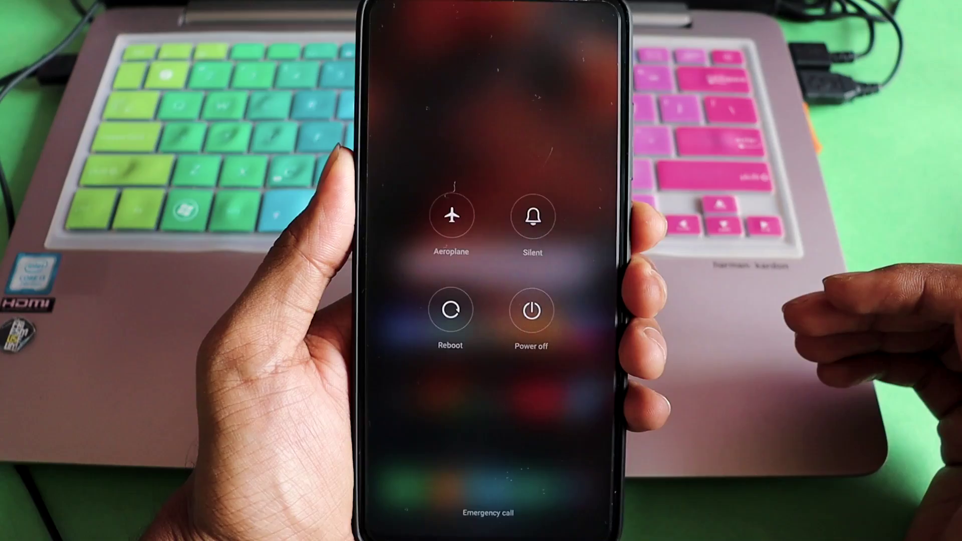
pyautogui.click(532, 311)
pyautogui.click(492, 300)
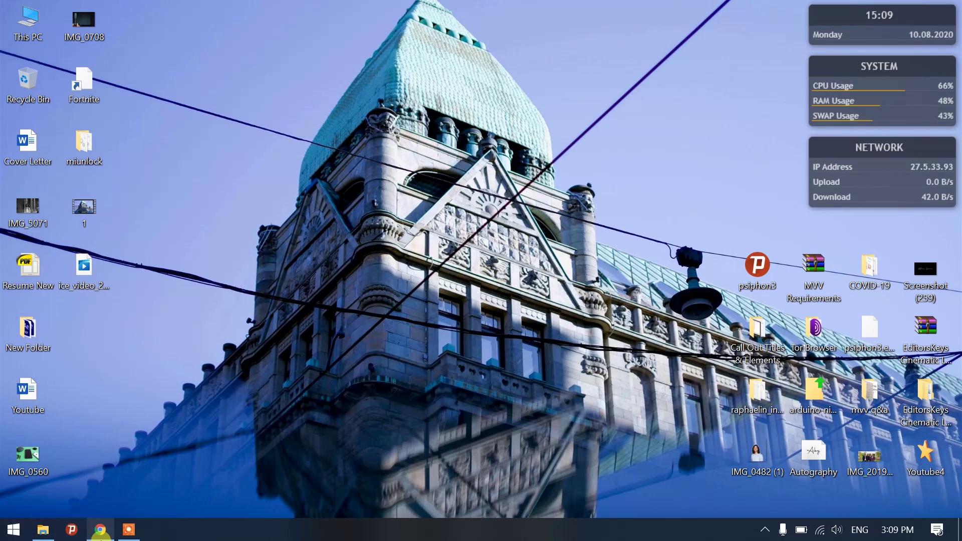
# - Open a new incognito Google Chrome window from the taskbar
pyautogui.click(101, 531)
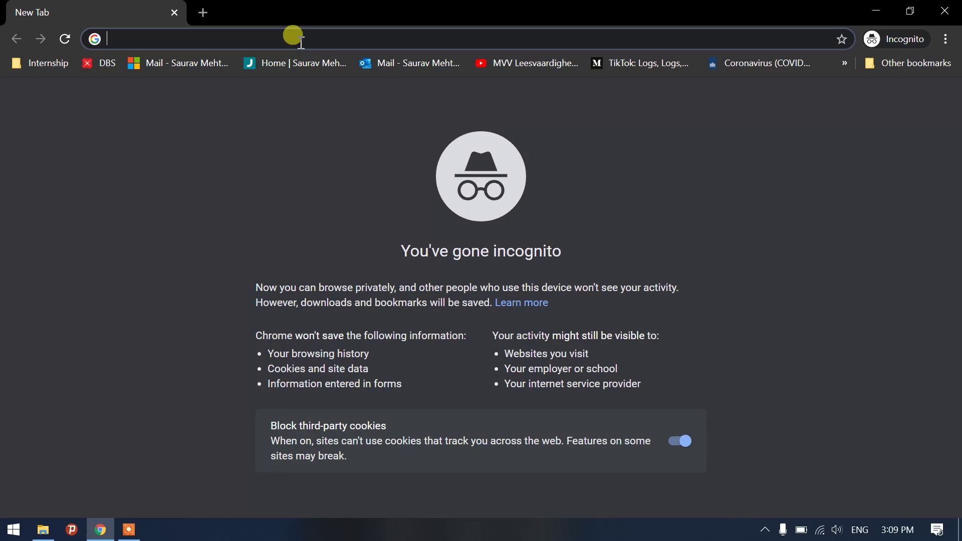
# - Search the web for 'twrp recovery k20pro'
pyautogui.write('twp')
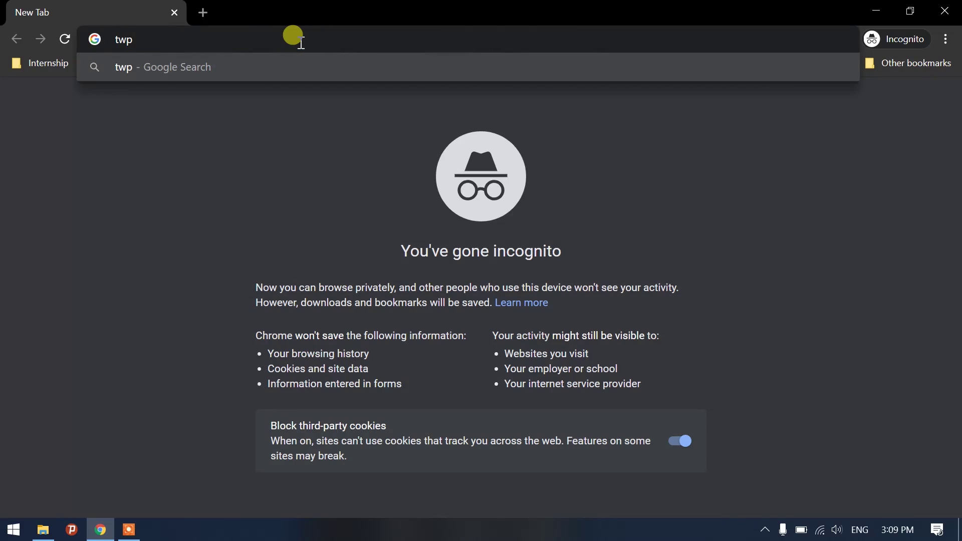
pyautogui.press('BackSpace')
pyautogui.write('rp re')
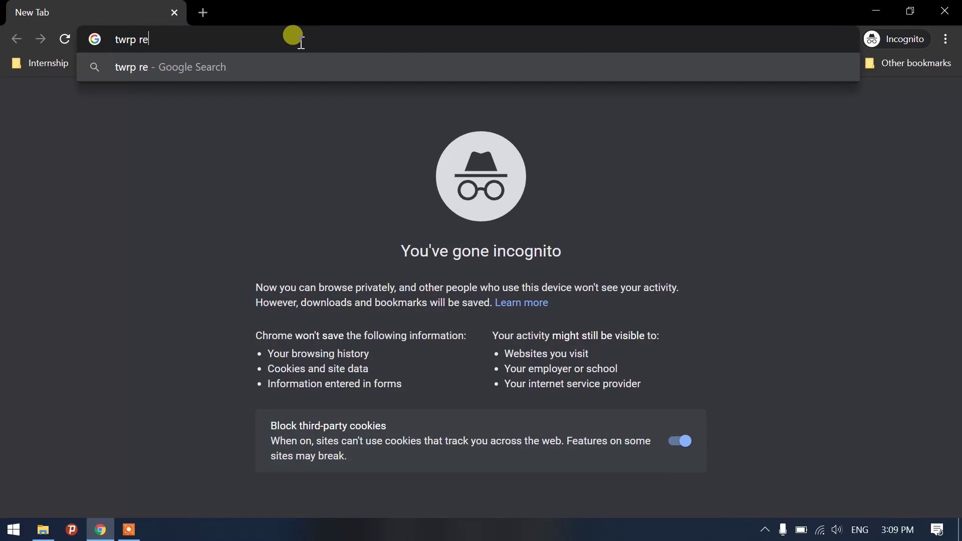
pyautogui.write('covery ')
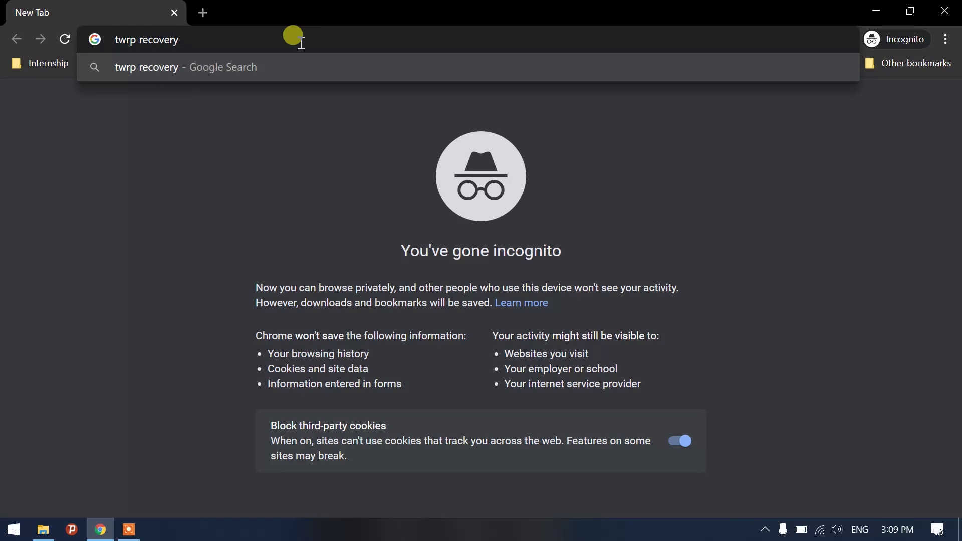
pyautogui.write('k20pro')
pyautogui.press('Return')
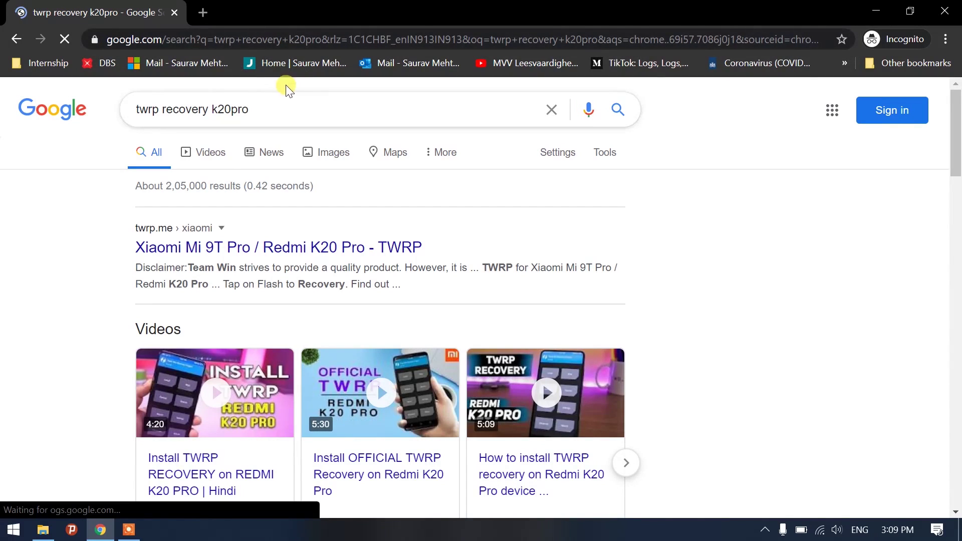
# - Open the twrp.me Redmi K20 Pro result and scroll to its Download Links
pyautogui.click(143, 241)
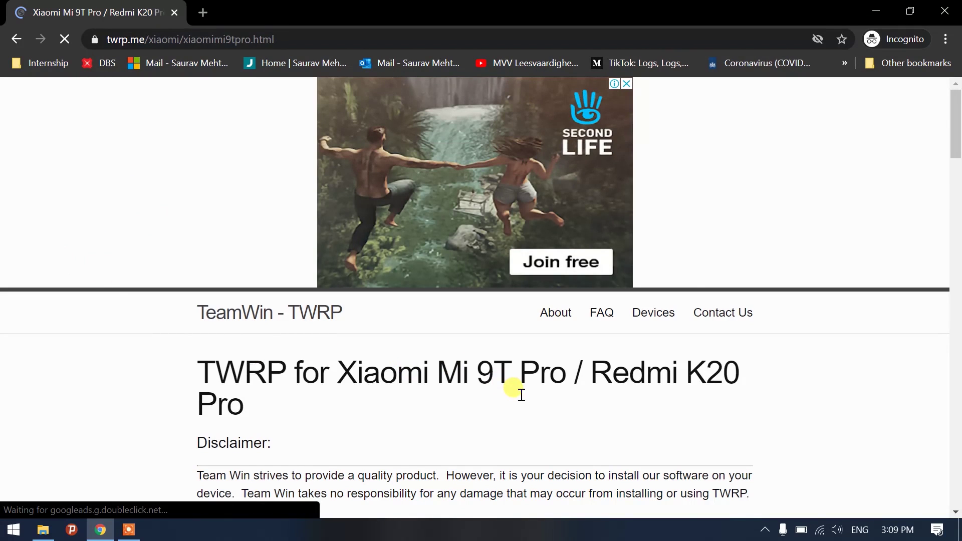
pyautogui.scroll(-7, 451, 383)
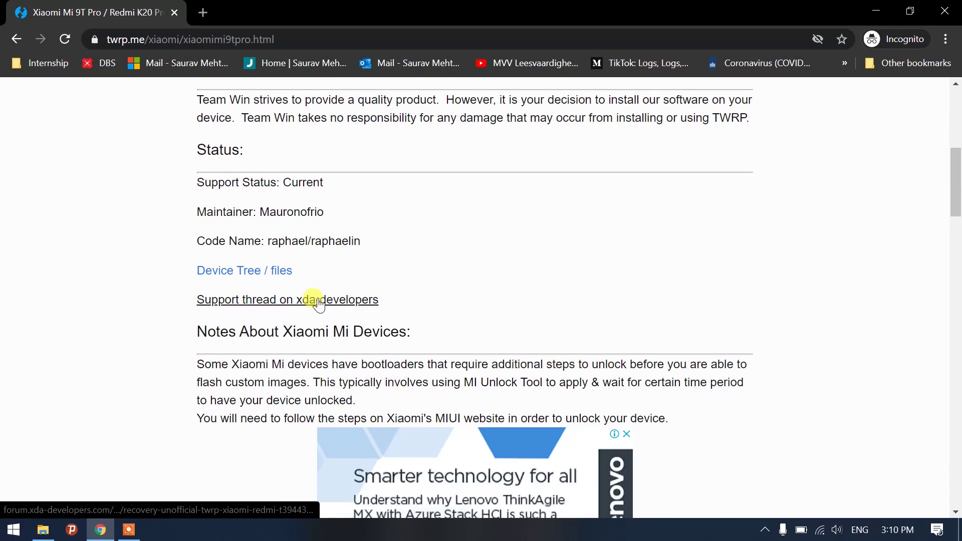
pyautogui.scroll(-2, 246, 346)
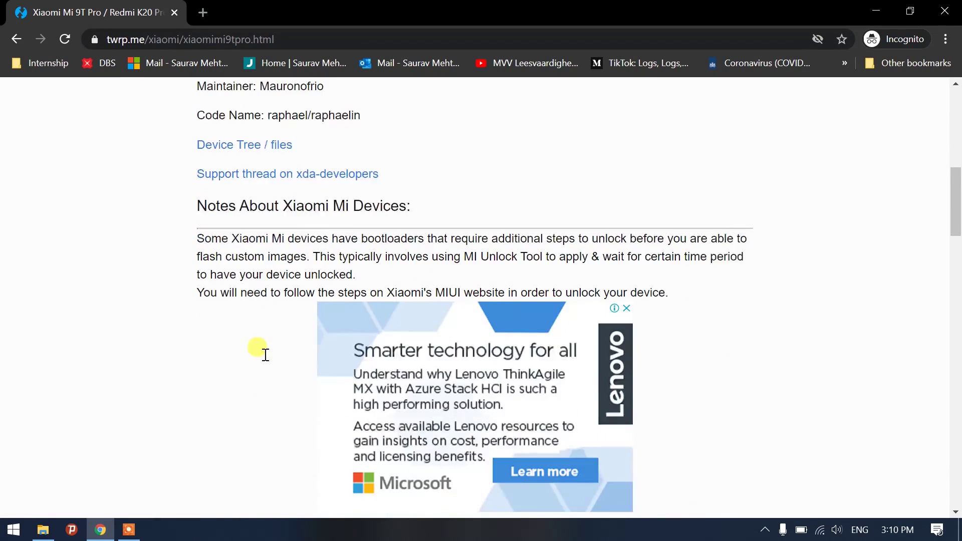
pyautogui.scroll(-10, 266, 355)
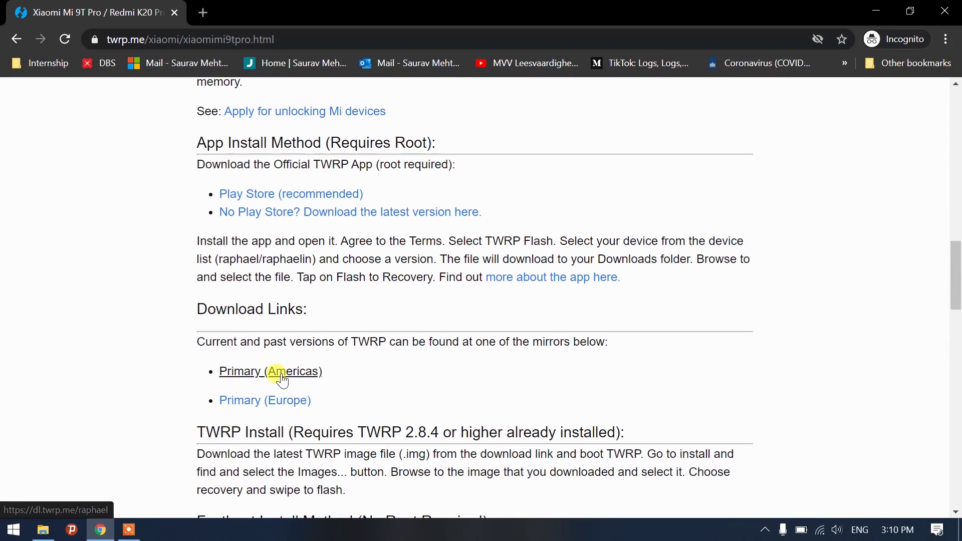
# - Download twrp-3.4.0-1-raphael.img via the Primary (Americas) mirror, then return to the raphael list
pyautogui.click(282, 380)
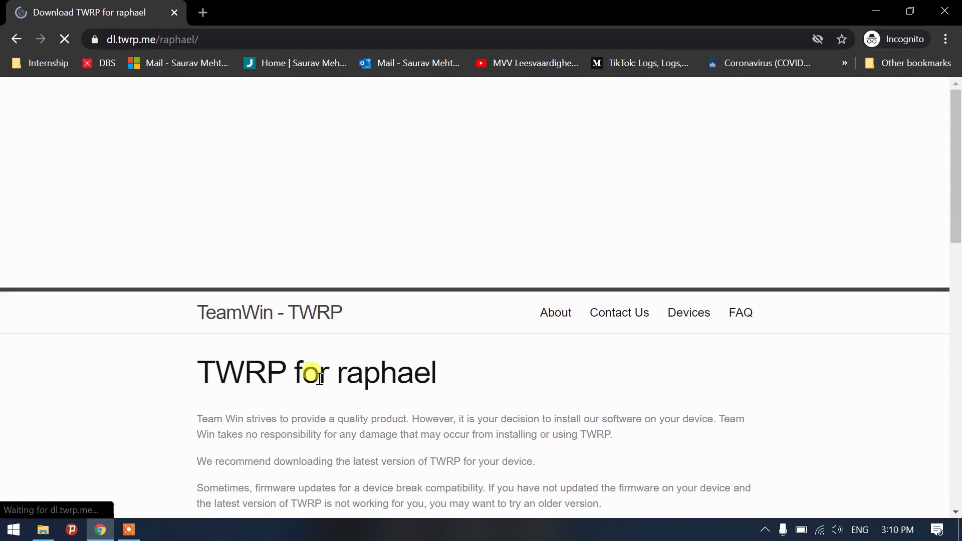
pyautogui.scroll(-5, 320, 379)
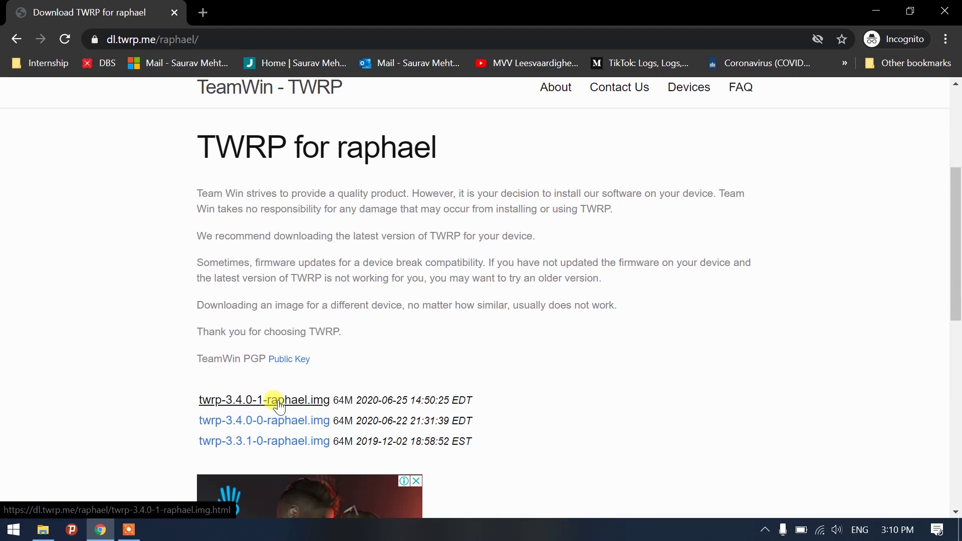
pyautogui.click(280, 405)
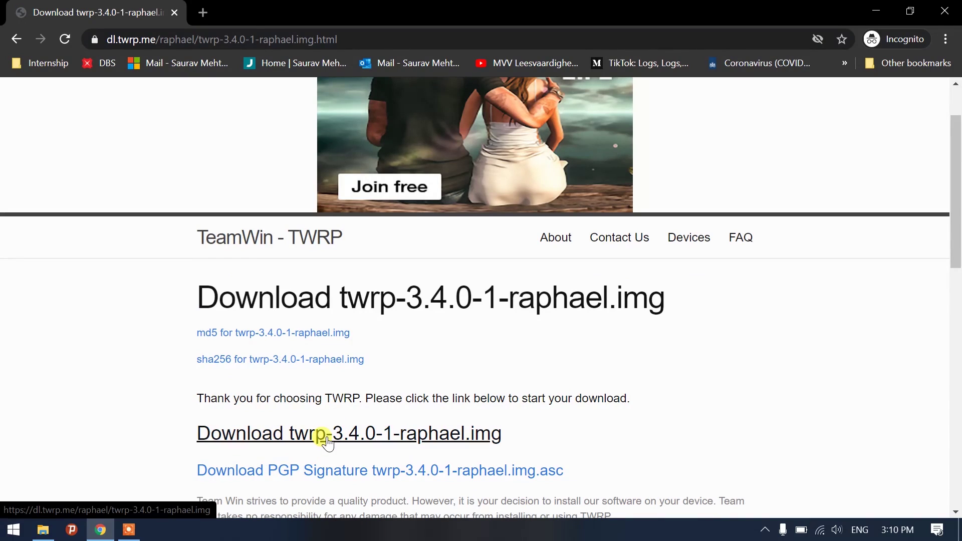
pyautogui.click(327, 441)
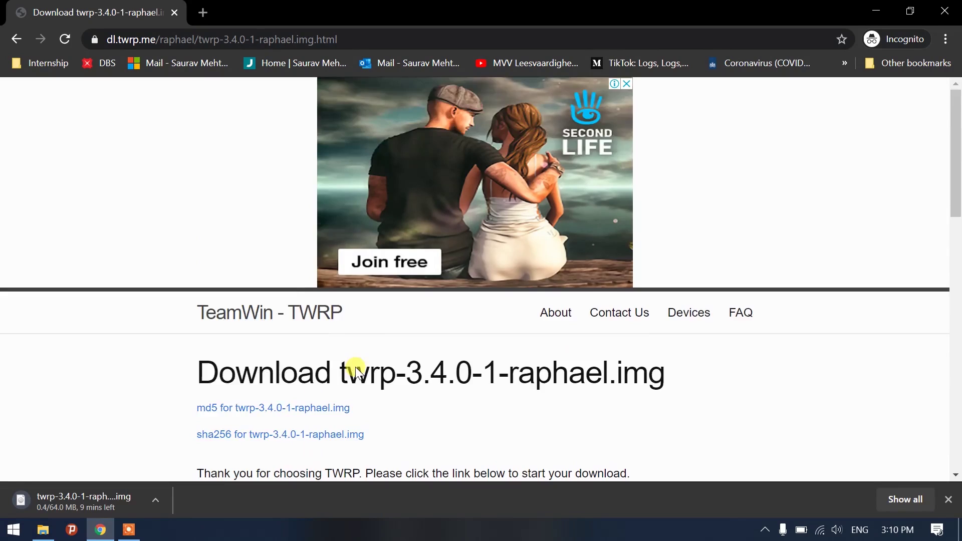
pyautogui.hotkey('alt', 'Left')
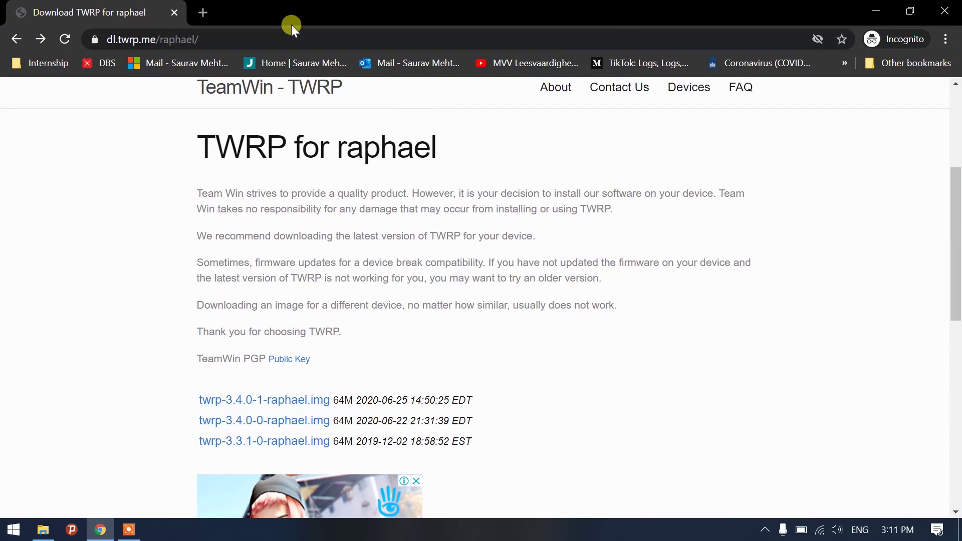
# - Open youtube.com in a new incognito tab and search for the creator's channel name
pyautogui.click(207, 10)
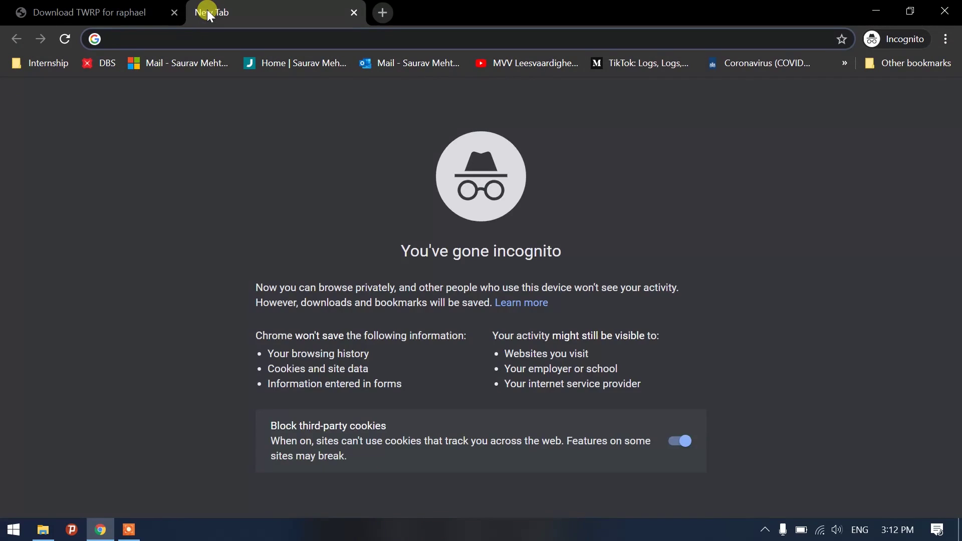
pyautogui.write('youtube.com')
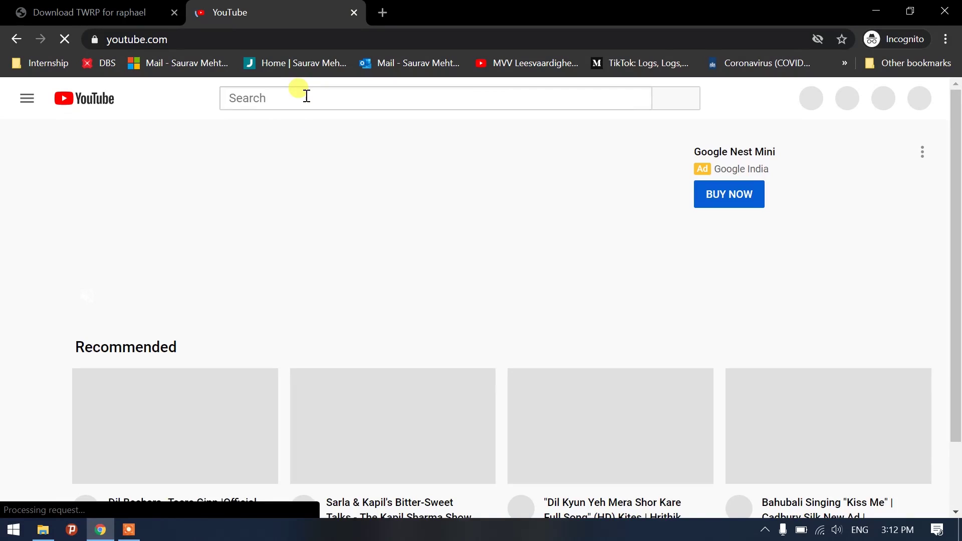
pyautogui.click(307, 98)
pyautogui.write('athem saurav')
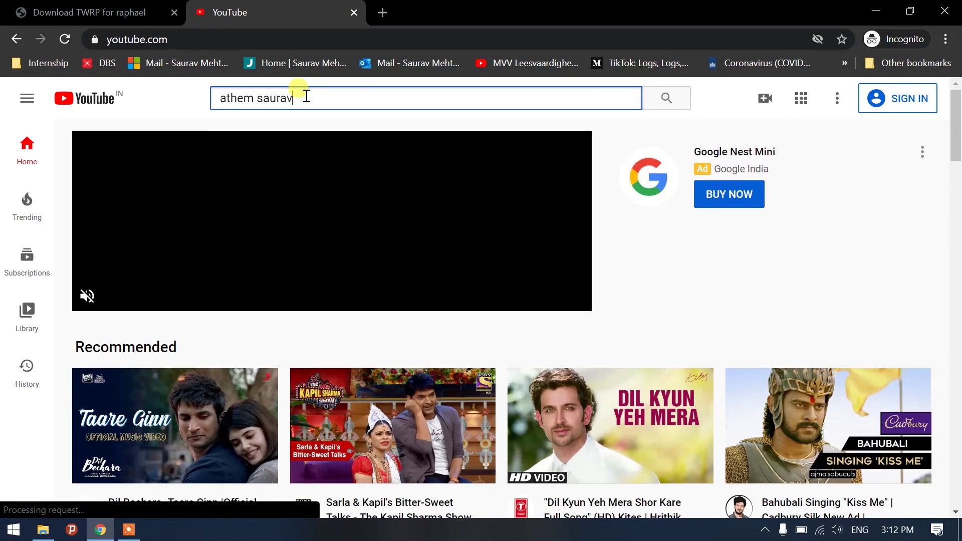
pyautogui.press('Return')
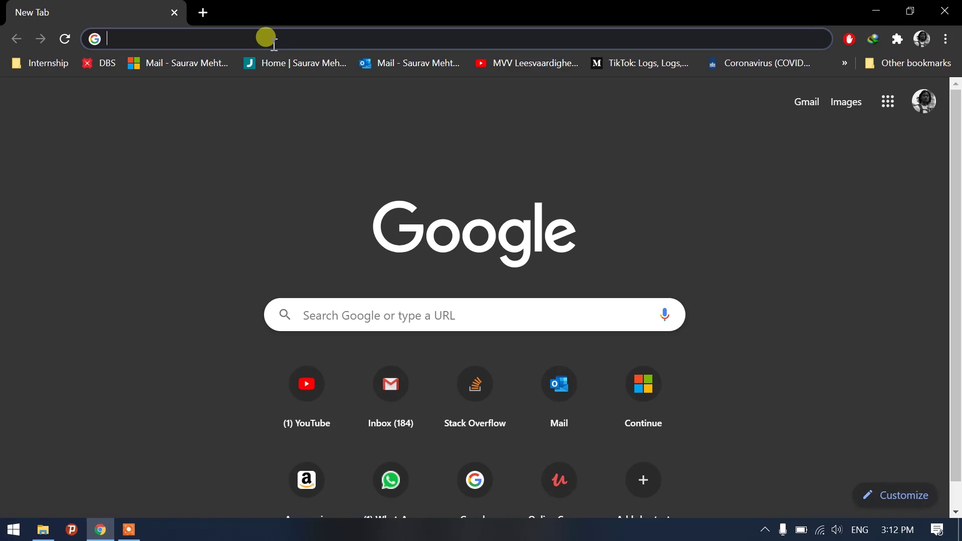
# - Search 'adb fastboot', scroll XDA's 15 seconds ADB Installer thread to downloads, then minimize Chrome
pyautogui.write('ad')
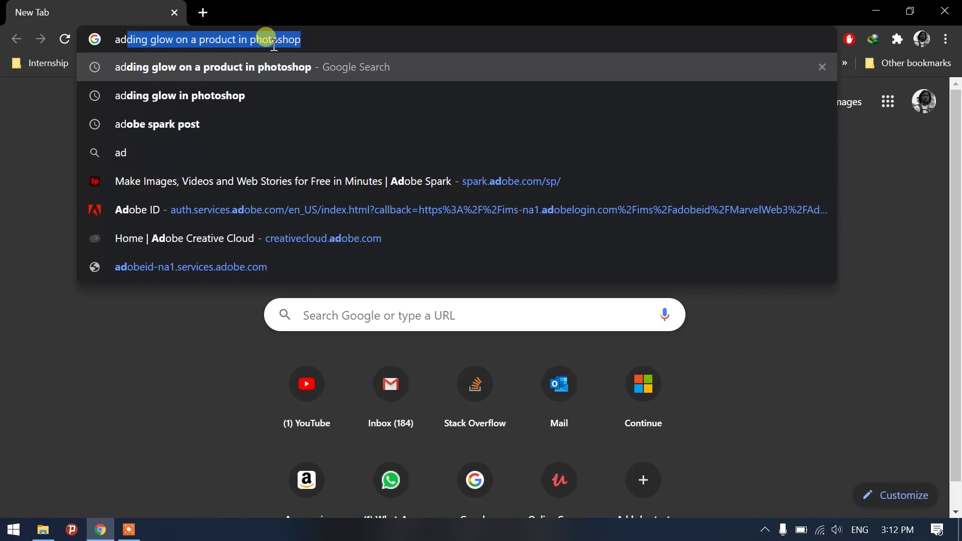
pyautogui.press('BackSpace')
pyautogui.press('BackSpace')
pyautogui.press('BackSpace')
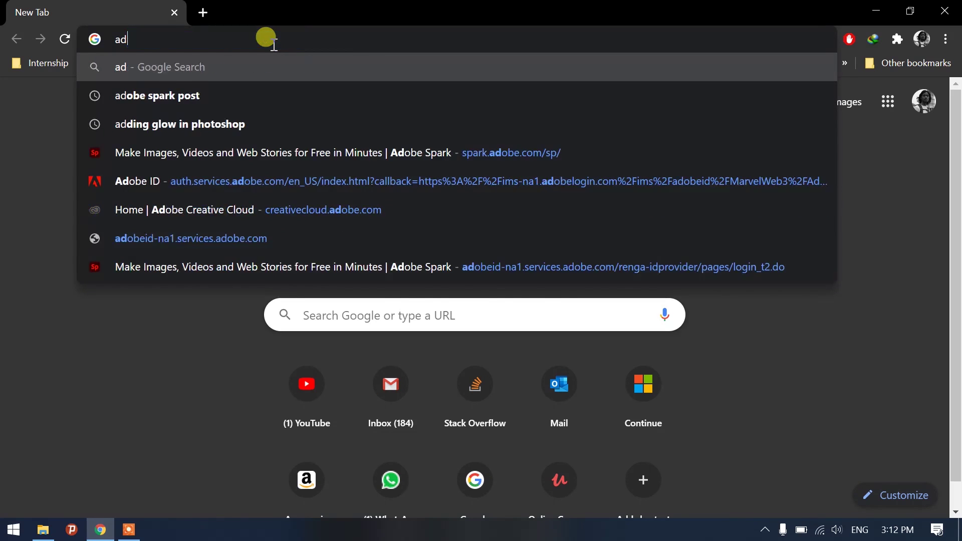
pyautogui.write('adb ')
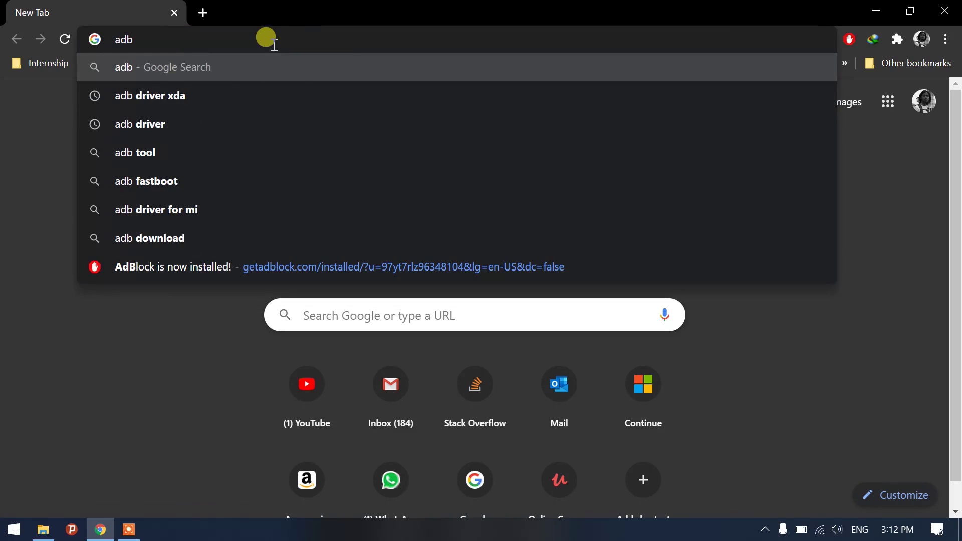
pyautogui.write('fastboot')
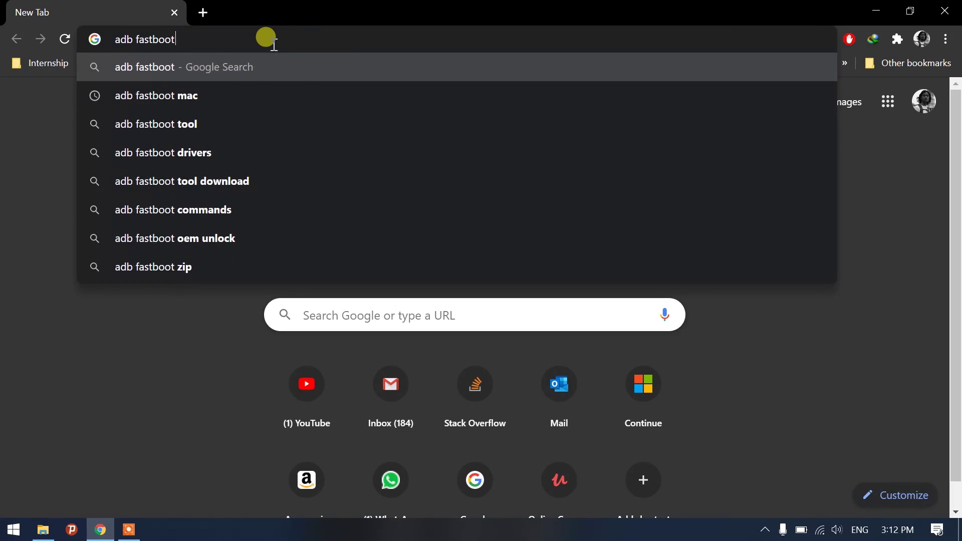
pyautogui.press('Return')
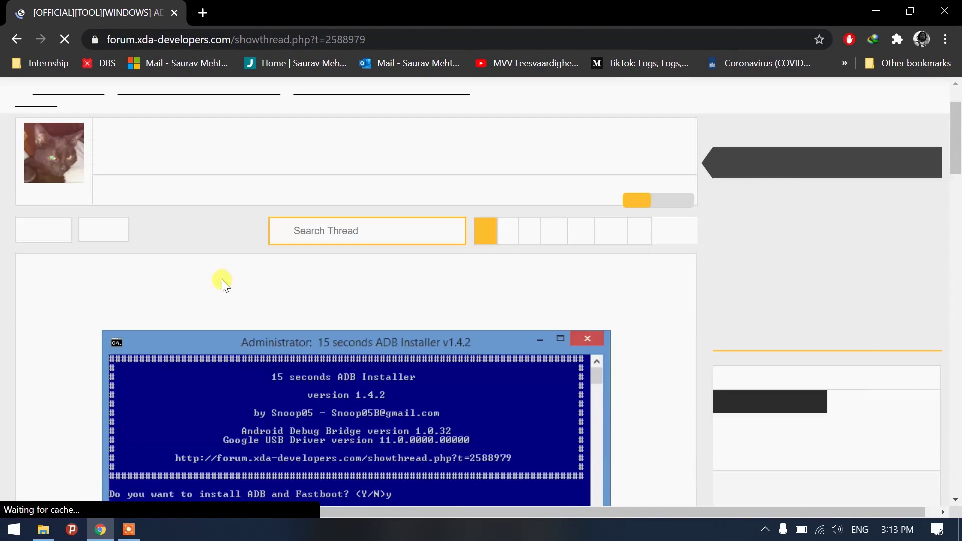
pyautogui.scroll(-10, 222, 279)
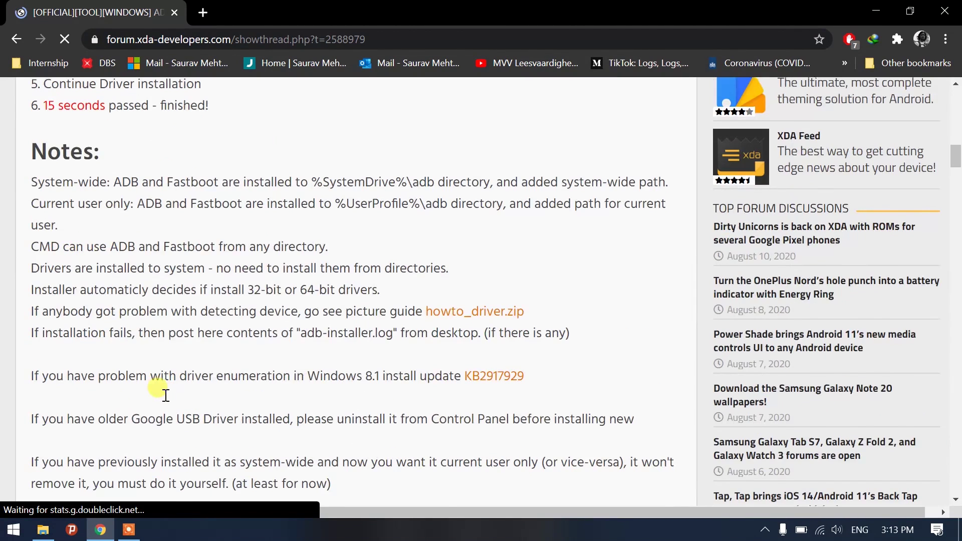
pyautogui.scroll(-7, 166, 396)
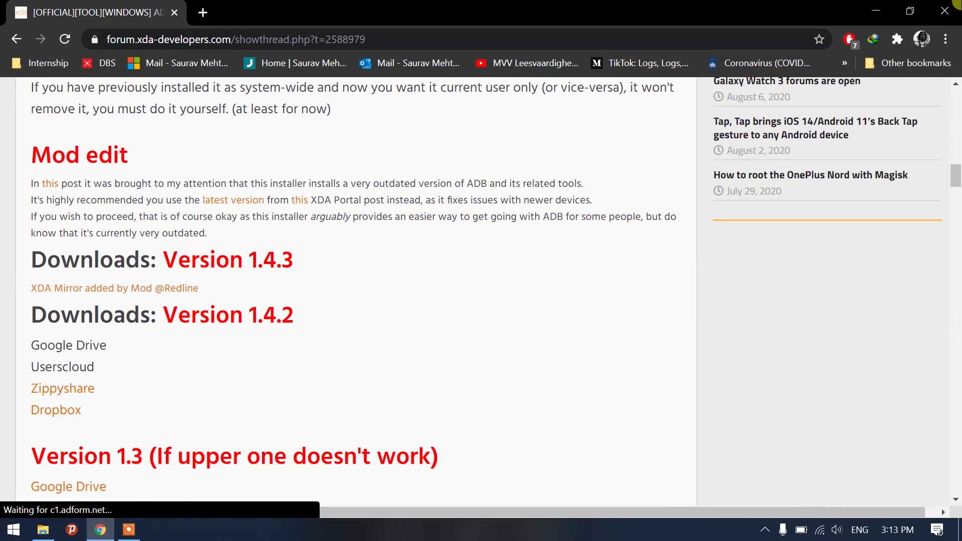
pyautogui.click(958, 3)
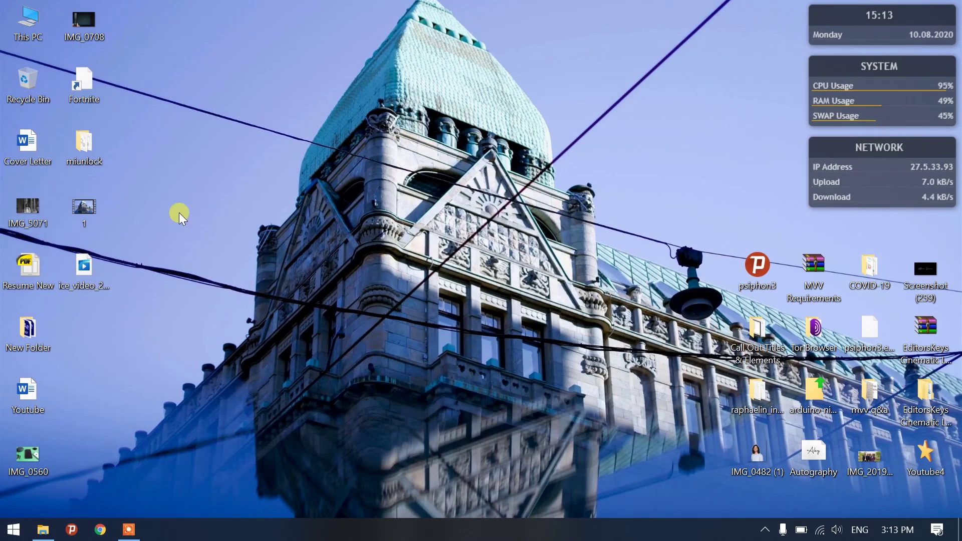
# - Browse This PC to the adb folder on OS (C:) in a maximized window
pyautogui.doubleClick(46, 25)
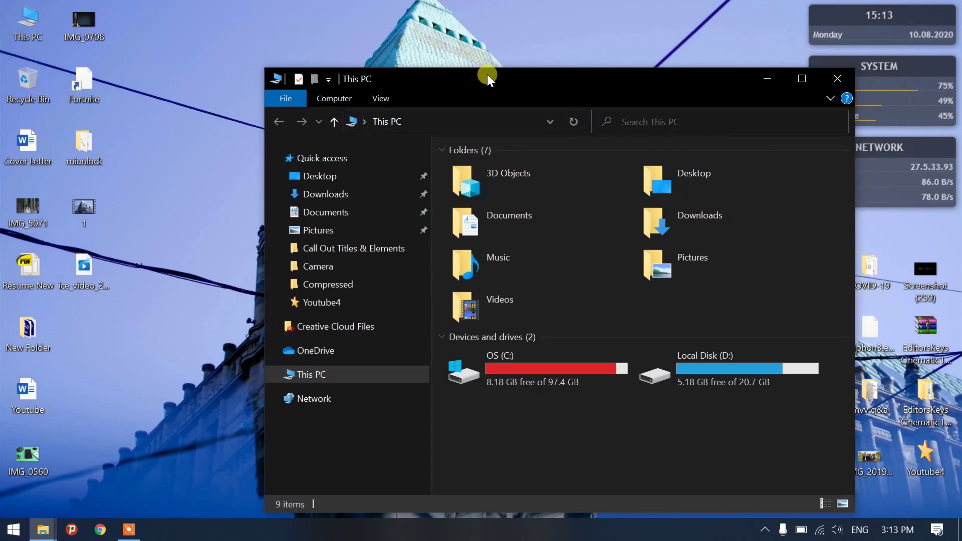
pyautogui.doubleClick(483, 76)
pyautogui.doubleClick(263, 206)
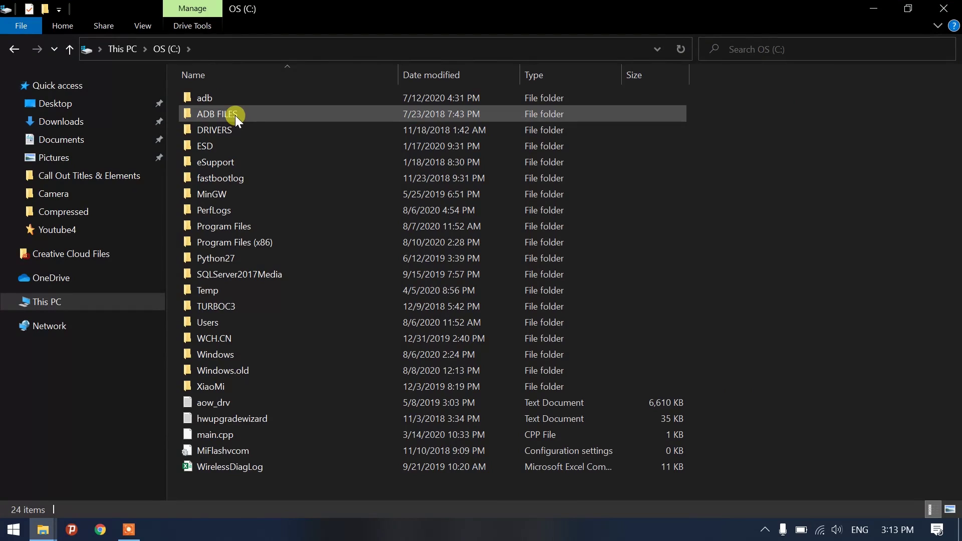
pyautogui.doubleClick(227, 100)
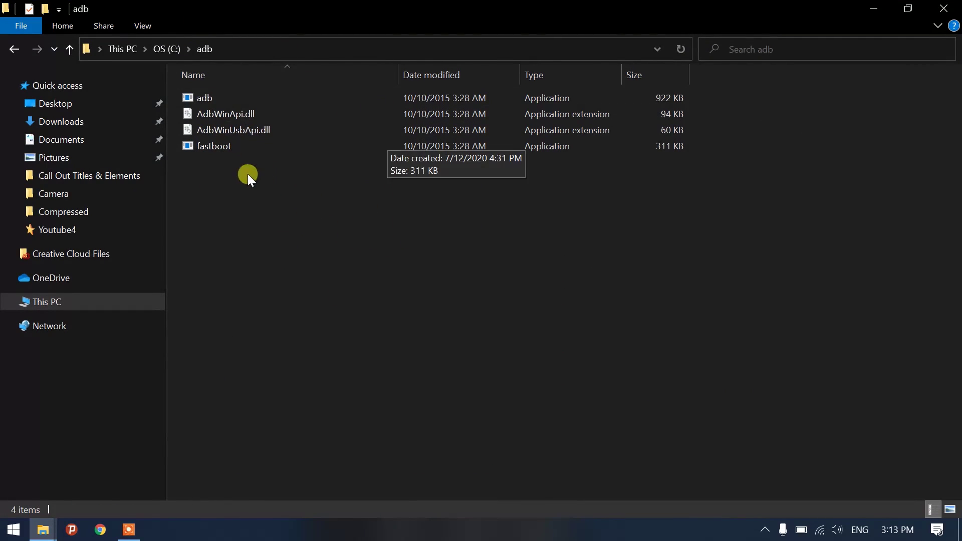
# - Launch Command Prompt (Admin) from the Start button's quick-link menu
pyautogui.click(4, 536)
pyautogui.rightClick(4, 536)
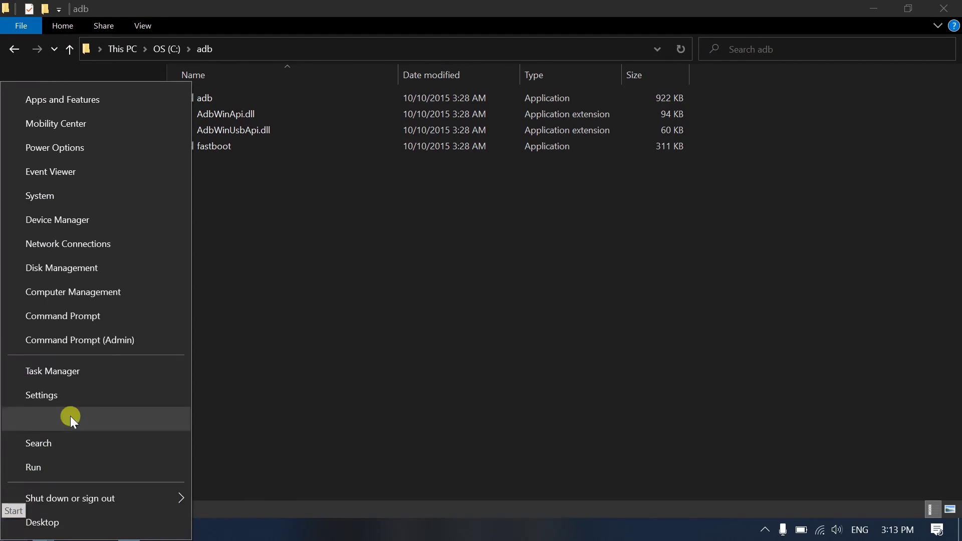
pyautogui.click(110, 343)
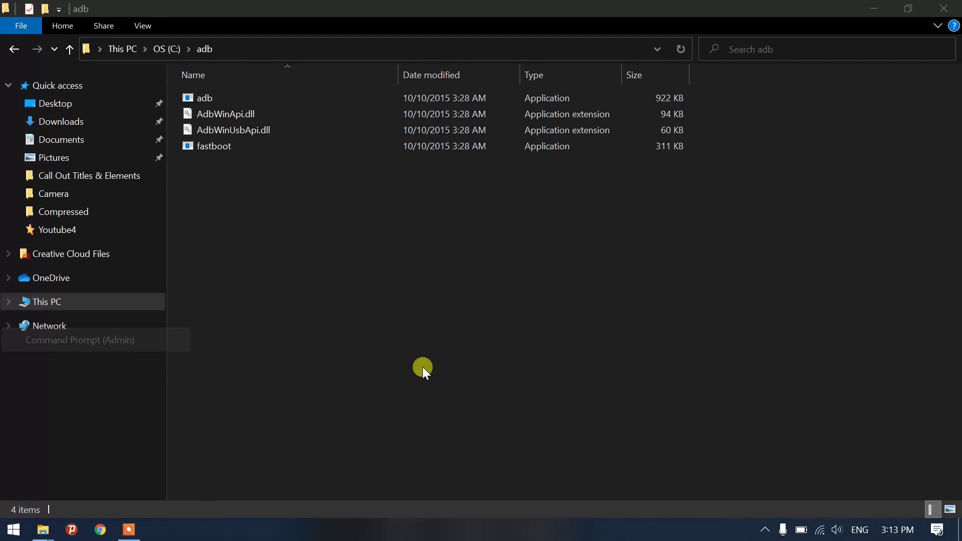
# - Change the console directory to C:\adb using the path copied from Explorer
pyautogui.write('cd')
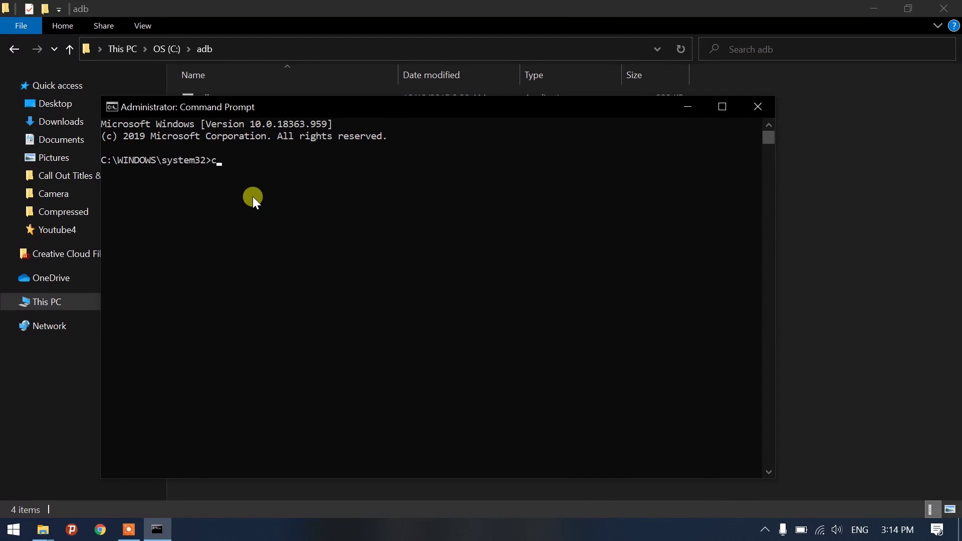
pyautogui.click(241, 49)
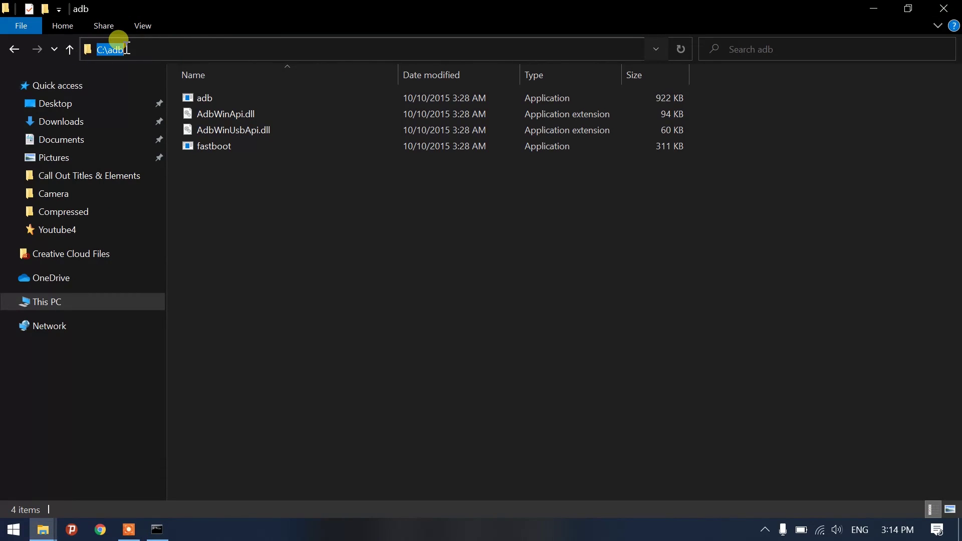
pyautogui.hotkey('ctrl', 'c')
pyautogui.hotkey('alt', 'Tab')
pyautogui.hotkey('ctrl', 'v')
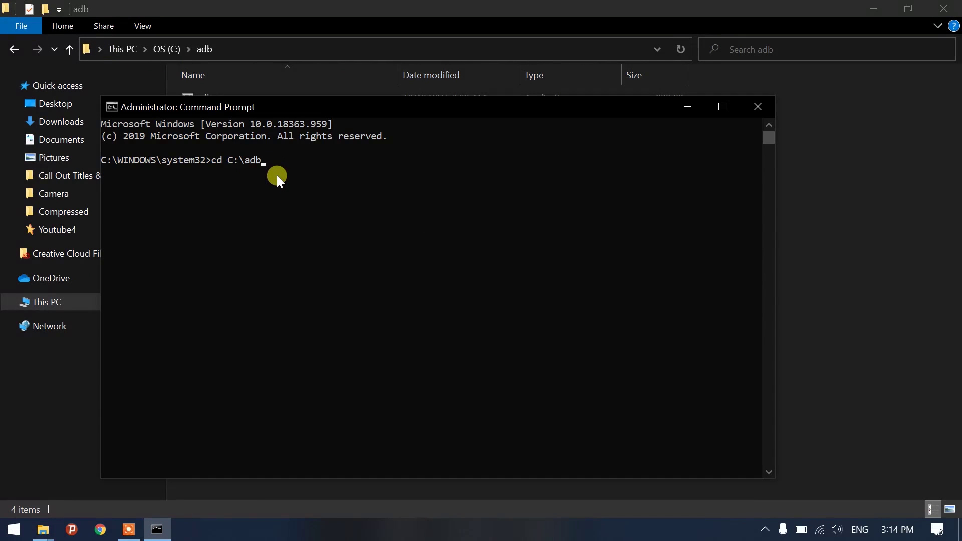
pyautogui.press('Return')
# - Run 'fastboot devices' to confirm the phone is listed, then minimize the console
pyautogui.write('fastboot devices')
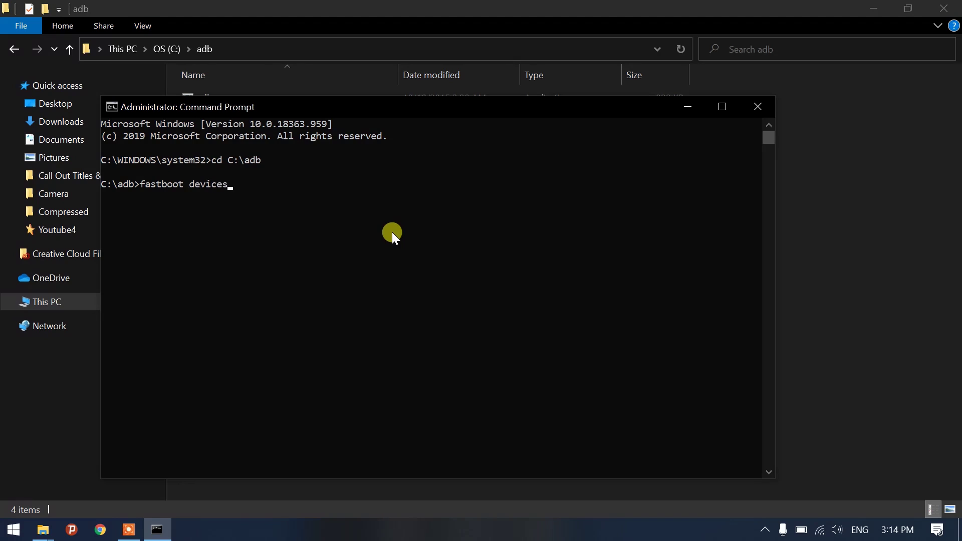
pyautogui.press('Return')
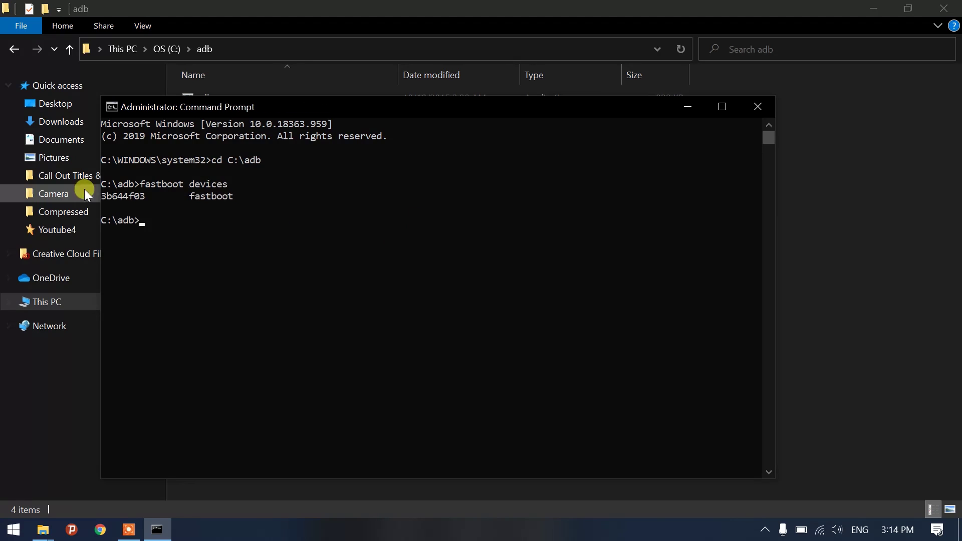
pyautogui.doubleClick(125, 197)
pyautogui.click(205, 193)
pyautogui.doubleClick(206, 195)
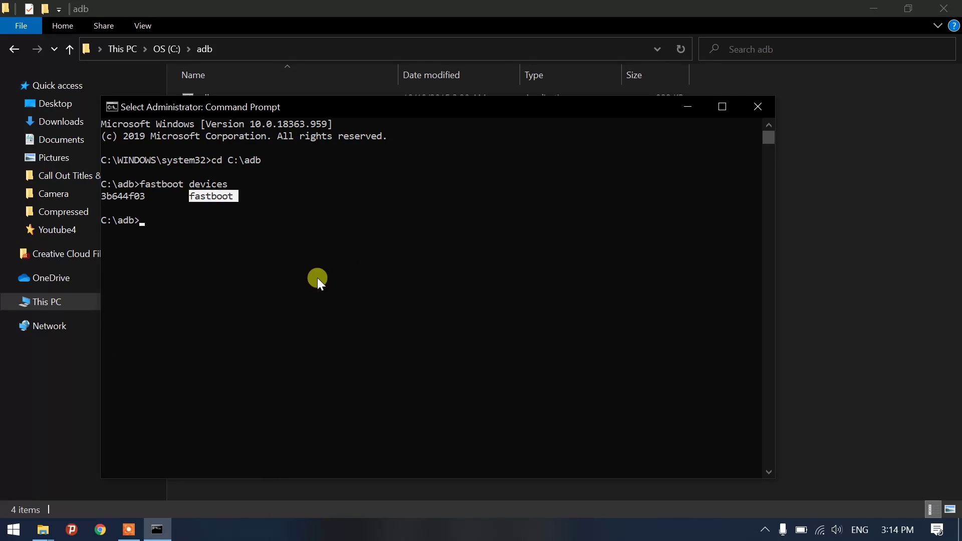
pyautogui.click(308, 273)
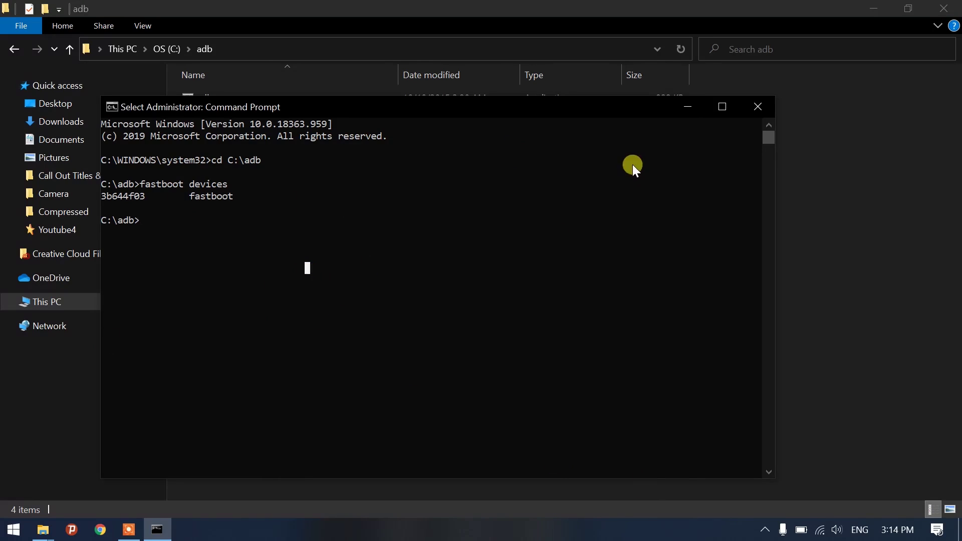
pyautogui.click(686, 106)
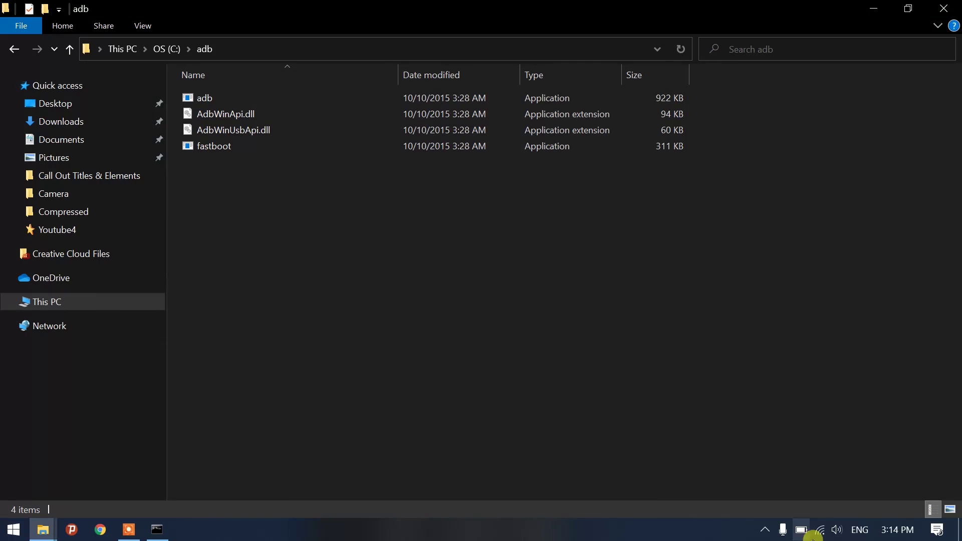
# - Drag twrp-3.4.0-1-raphael.img from IDM's download list into C:\adb, then return to Command Prompt
pyautogui.click(765, 530)
pyautogui.click(798, 444)
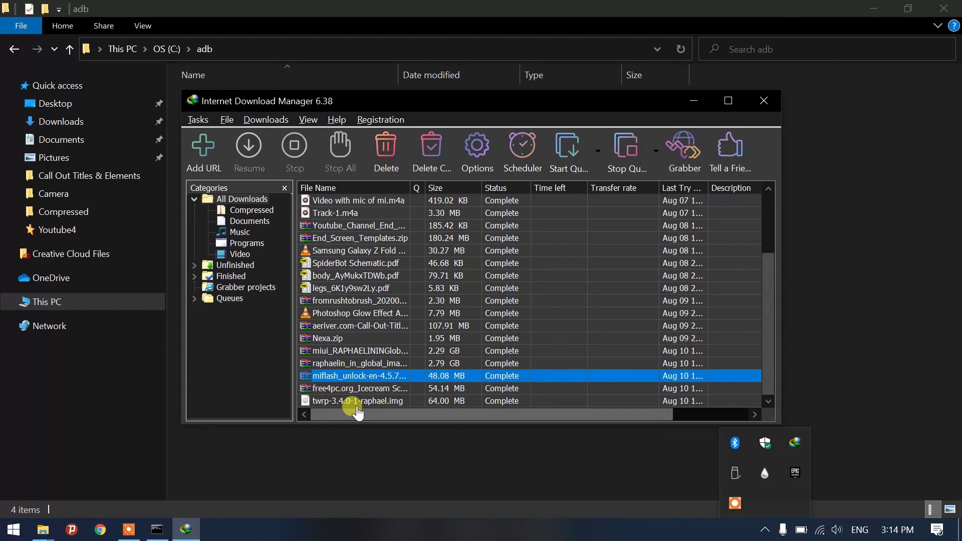
pyautogui.moveTo(360, 405); pyautogui.dragTo(227, 199)
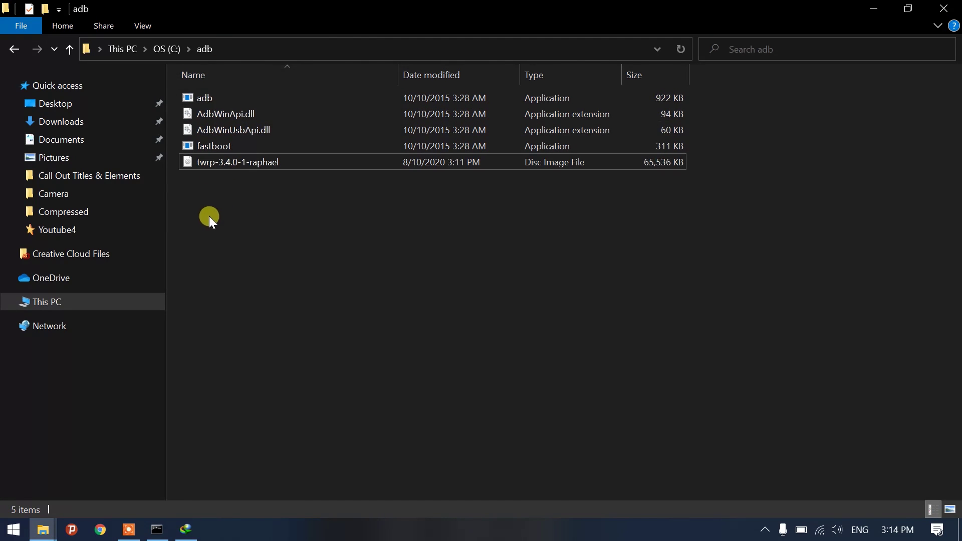
pyautogui.click(157, 530)
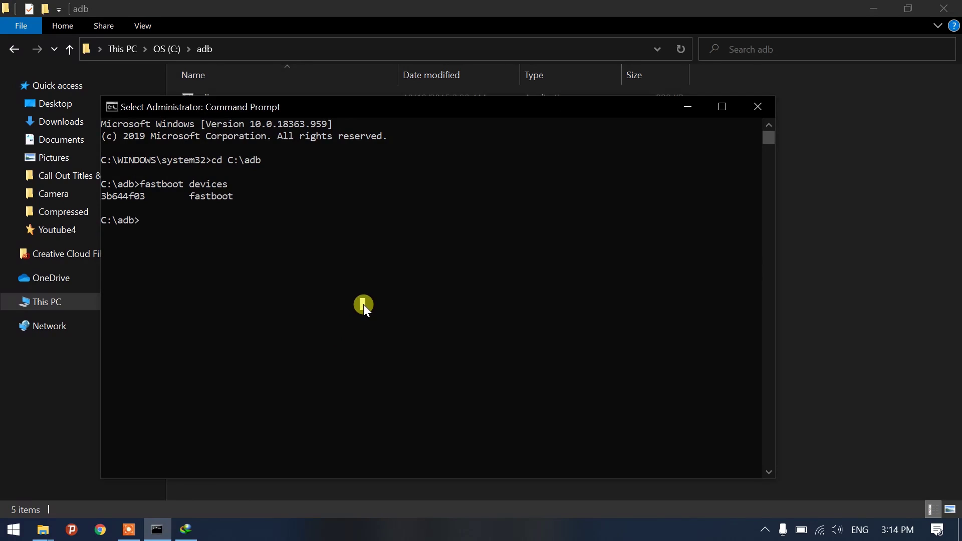
# - Type 'fastboot flash recovery' and select the TWRP image's file name in the adb folder
pyautogui.write('fast')
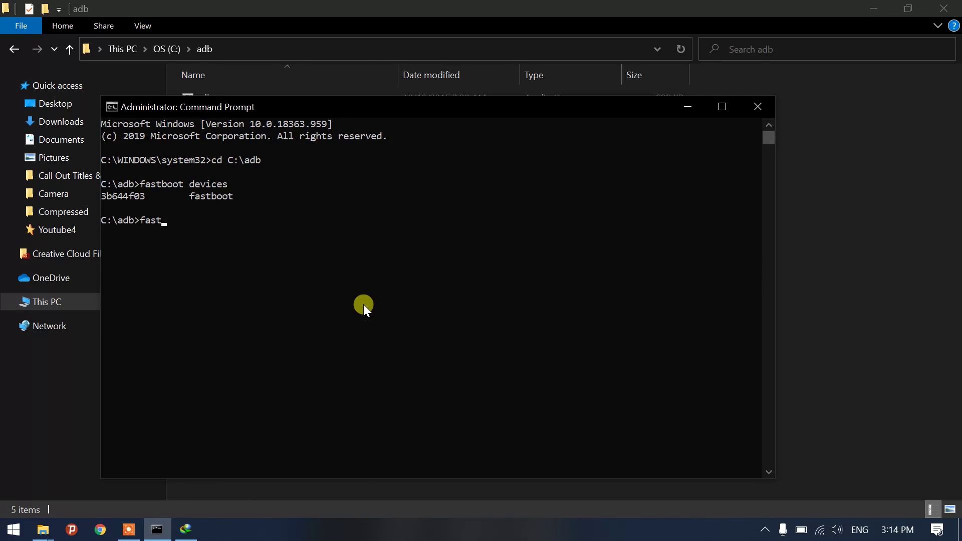
pyautogui.write('boot flash recovery')
pyautogui.hotkey('alt', 'Tab')
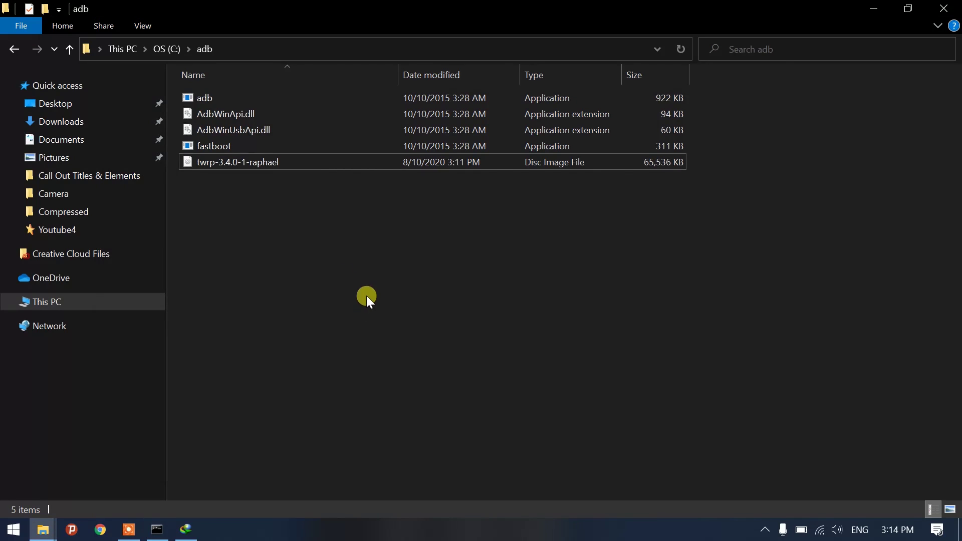
pyautogui.click(279, 166)
pyautogui.click(278, 166)
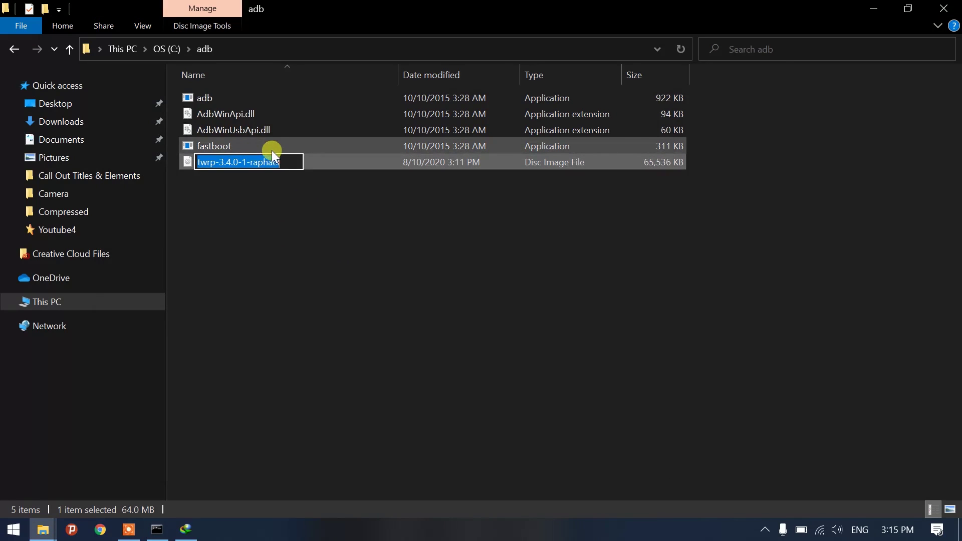
pyautogui.hotkey('alt', 'Tab')
pyautogui.click(369, 252)
pyautogui.press('Escape')
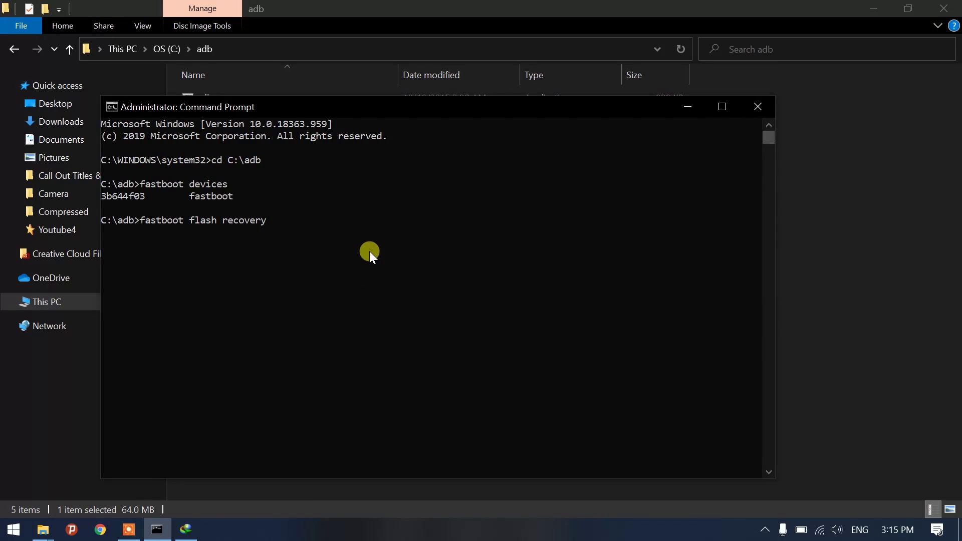
# - Complete the command with the copied name plus .img: twrp-3.4.0-1-raphael.img
pyautogui.scroll(-2, 304, 223)
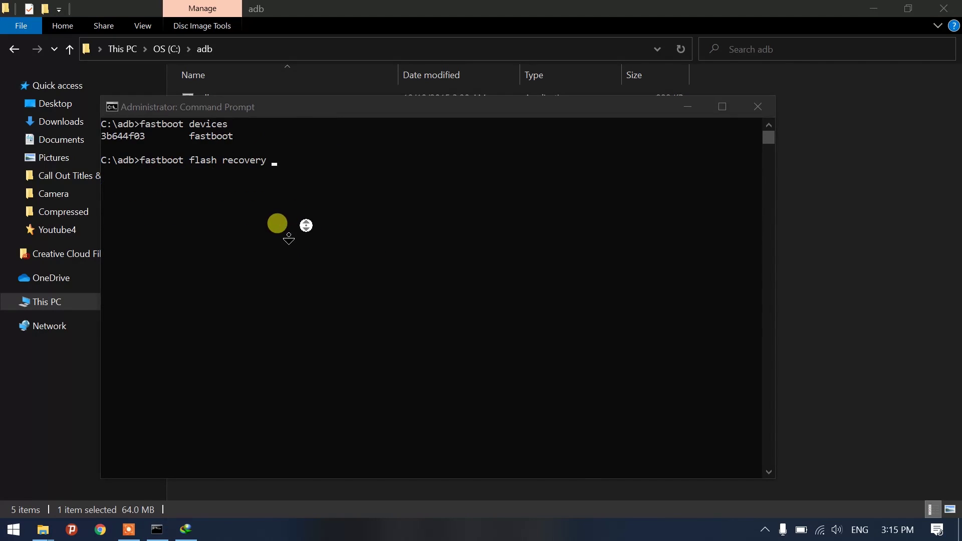
pyautogui.hotkey('alt', 'Tab')
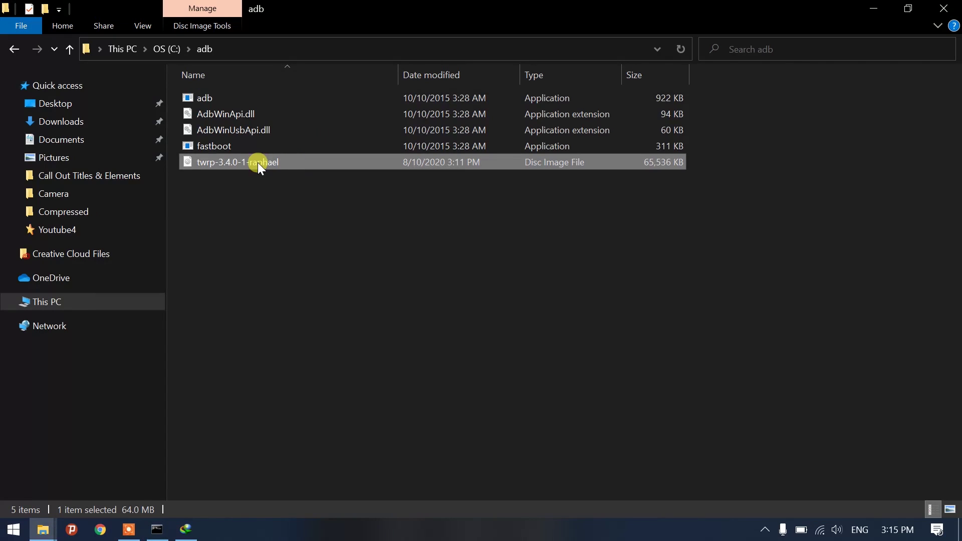
pyautogui.click(262, 163)
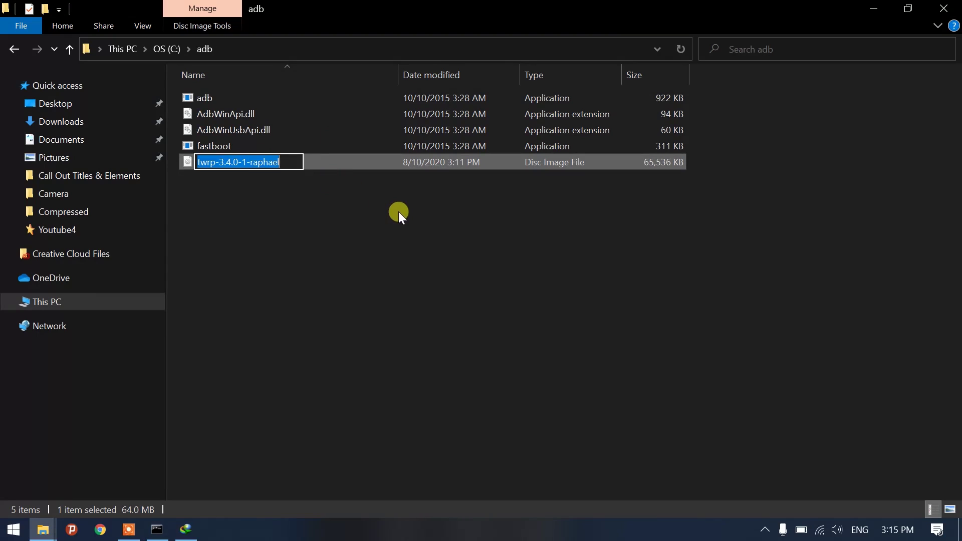
pyautogui.hotkey('alt', 'Tab')
pyautogui.hotkey('ctrl', 'v')
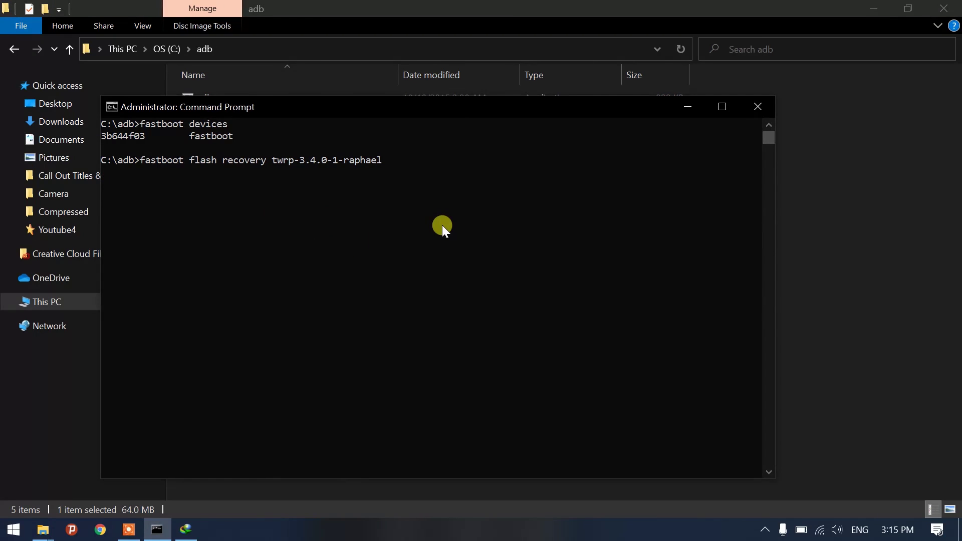
pyautogui.write('.img')
pyautogui.moveTo(383, 160); pyautogui.dragTo(405, 162)
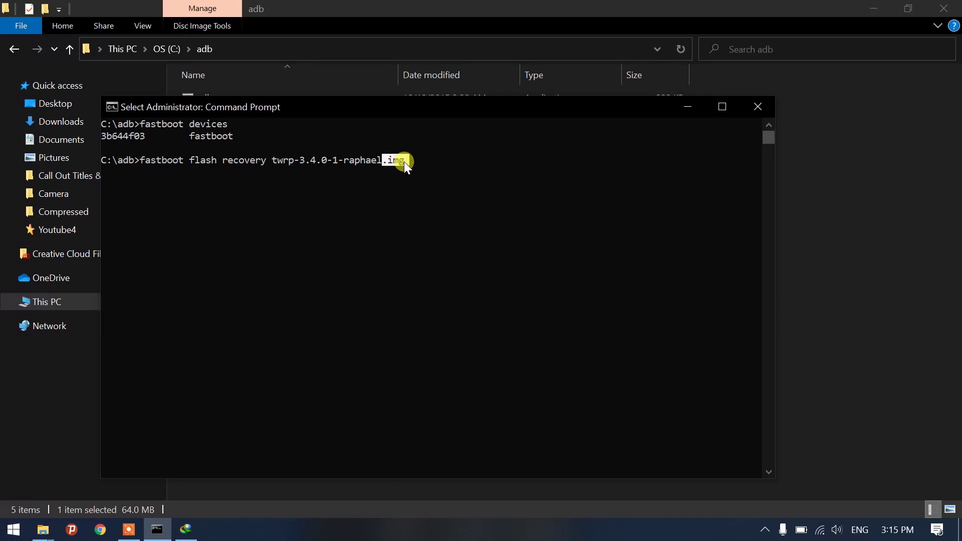
pyautogui.click(430, 219)
pyautogui.press('Escape')
# - Run the recovery flash and review fastboot's OKAY and finished output
pyautogui.press('Return')
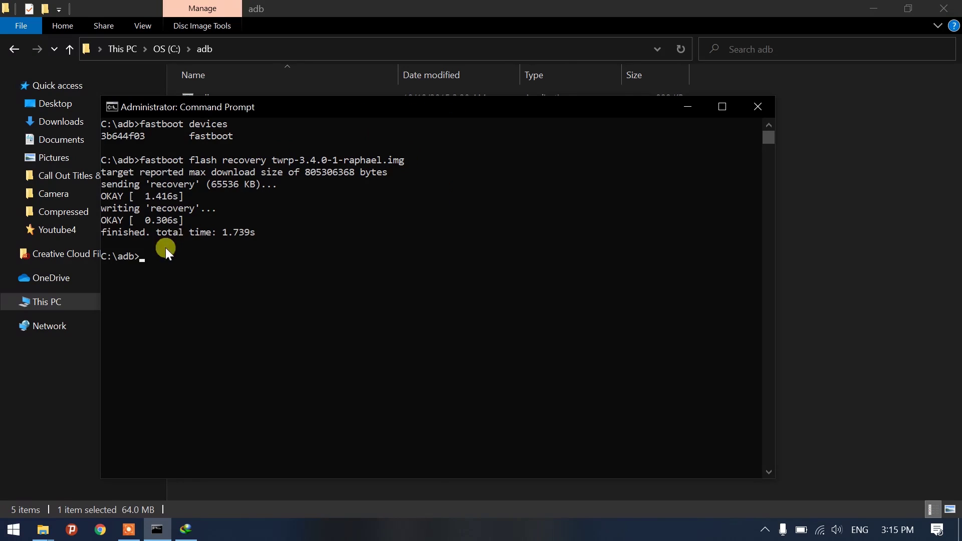
pyautogui.moveTo(131, 220); pyautogui.dragTo(161, 236)
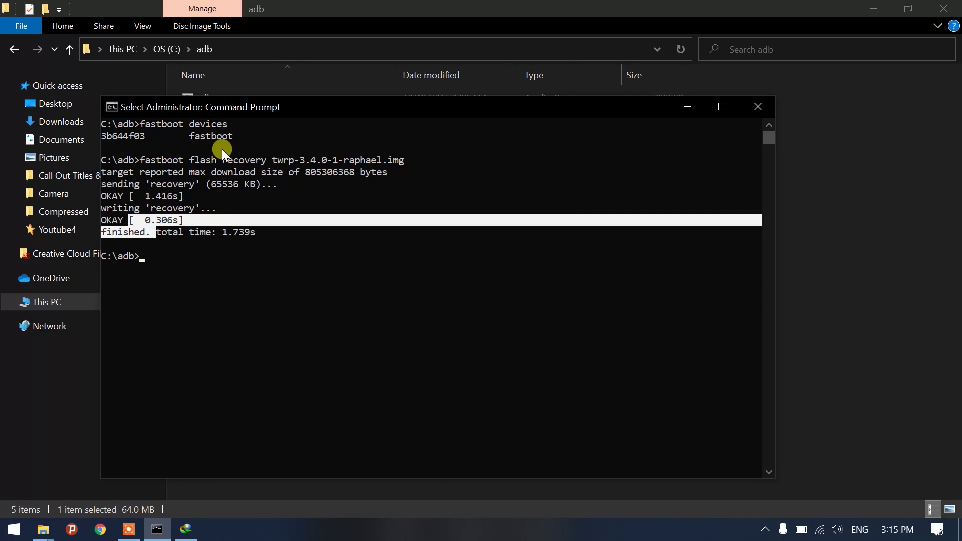
pyautogui.moveTo(212, 160); pyautogui.dragTo(396, 161)
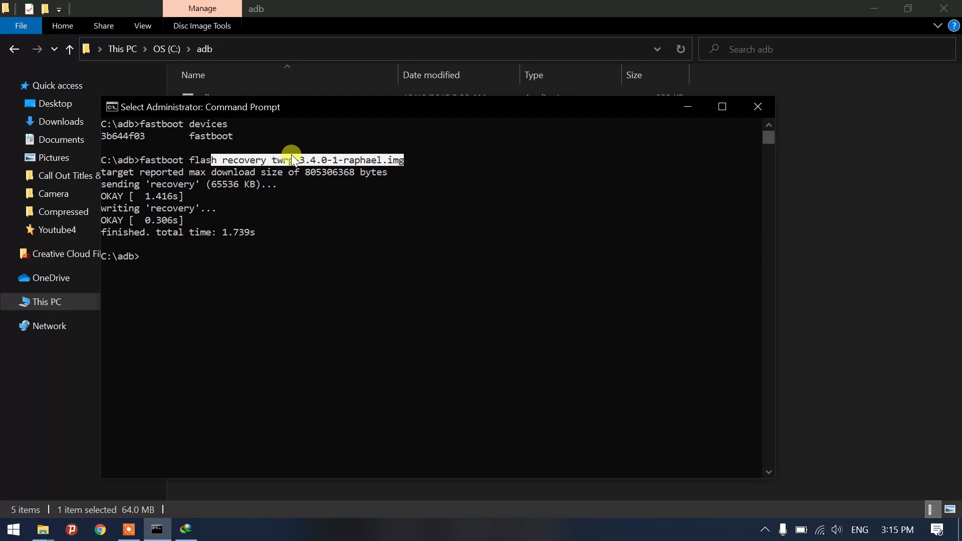
pyautogui.moveTo(272, 160); pyautogui.dragTo(296, 165)
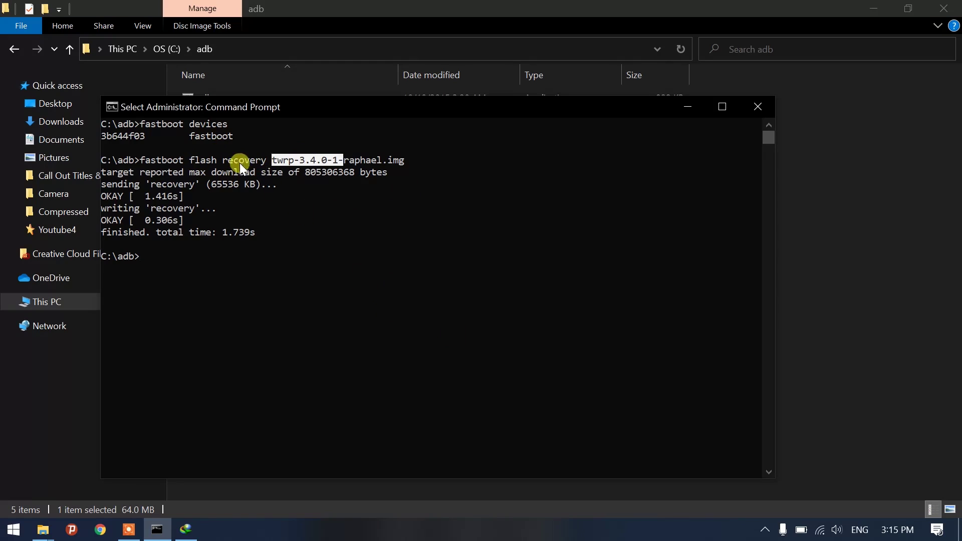
pyautogui.moveTo(254, 161); pyautogui.dragTo(141, 156)
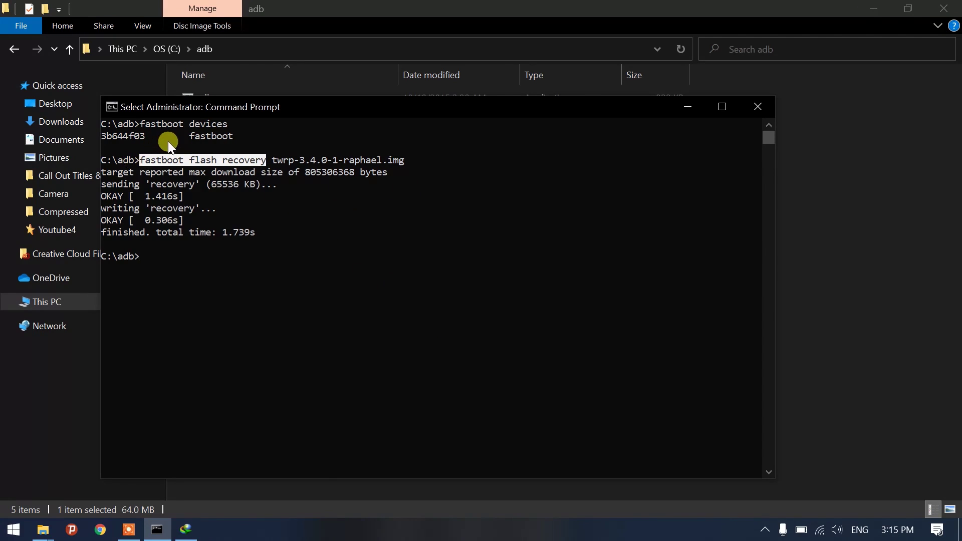
pyautogui.scroll(2, 174, 145)
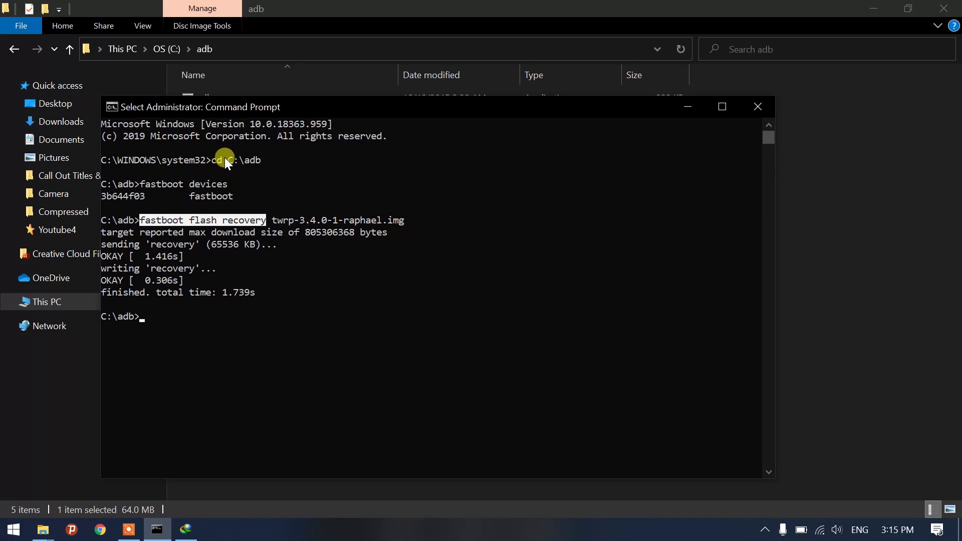
pyautogui.moveTo(224, 157); pyautogui.dragTo(264, 158)
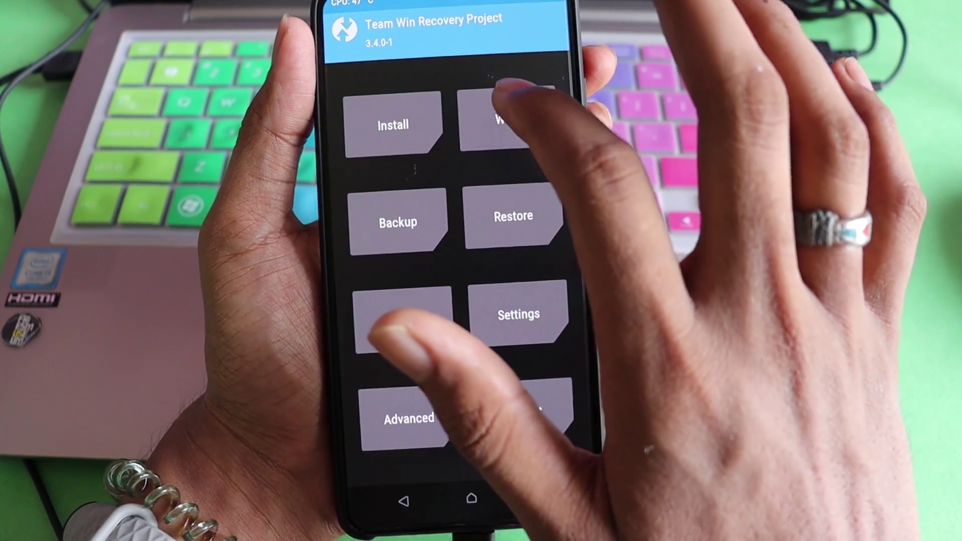
# - Format Data in TWRP by entering 'yes', then back out to the TWRP main menu
pyautogui.click(506, 101)
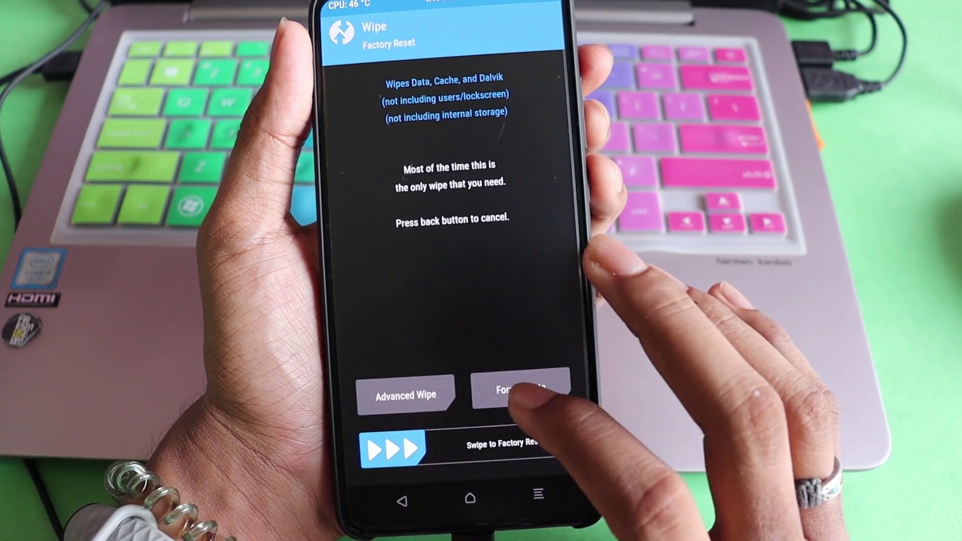
pyautogui.click(521, 390)
pyautogui.write('yes')
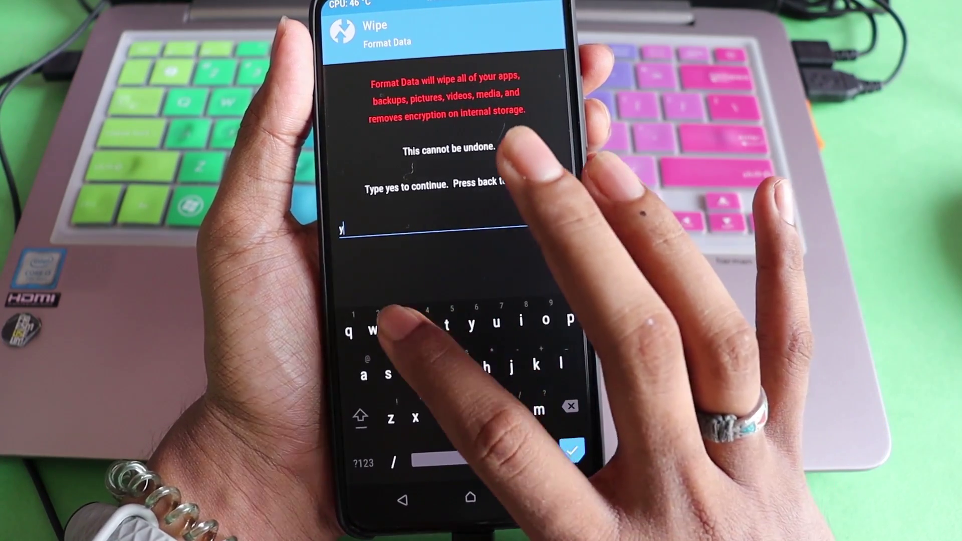
pyautogui.press('Return')
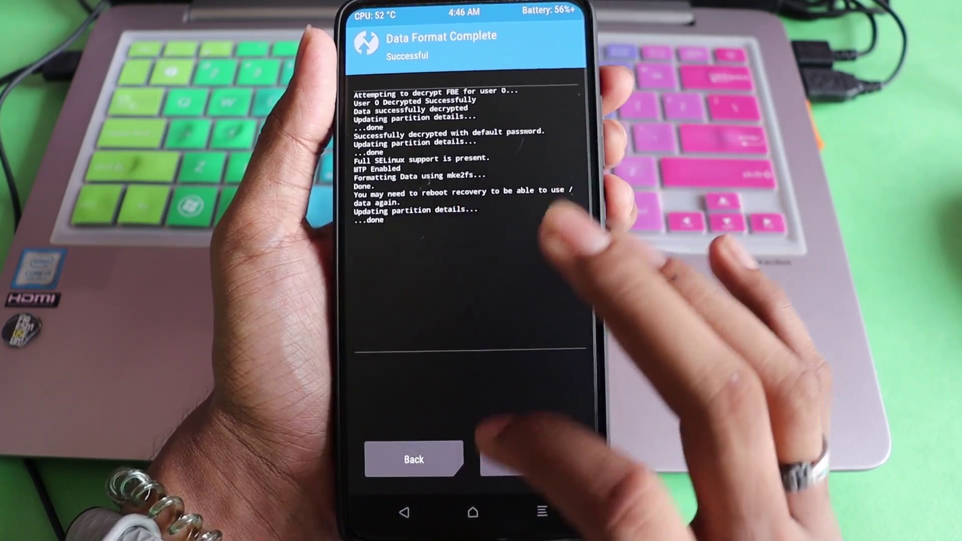
pyautogui.click(403, 459)
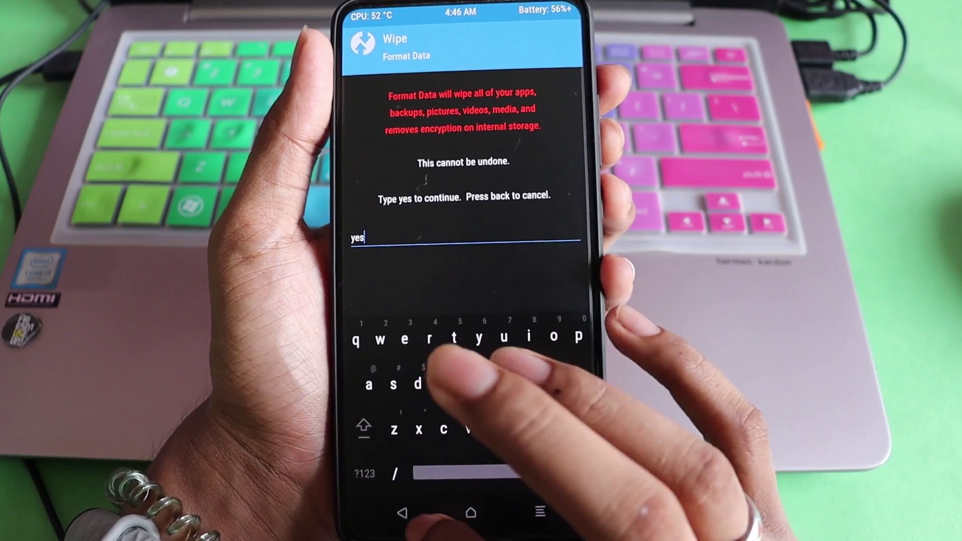
pyautogui.click(403, 511)
pyautogui.click(403, 512)
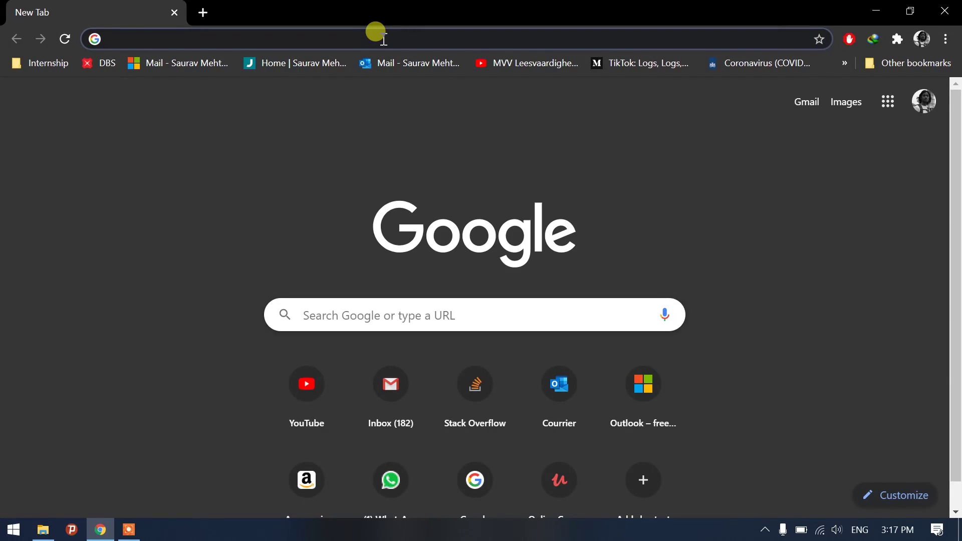
# - Search 'evolution x rom k20 pro' and download the newest EvolutionX_4.6 raphael zip from SourceForge
pyautogui.write('e')
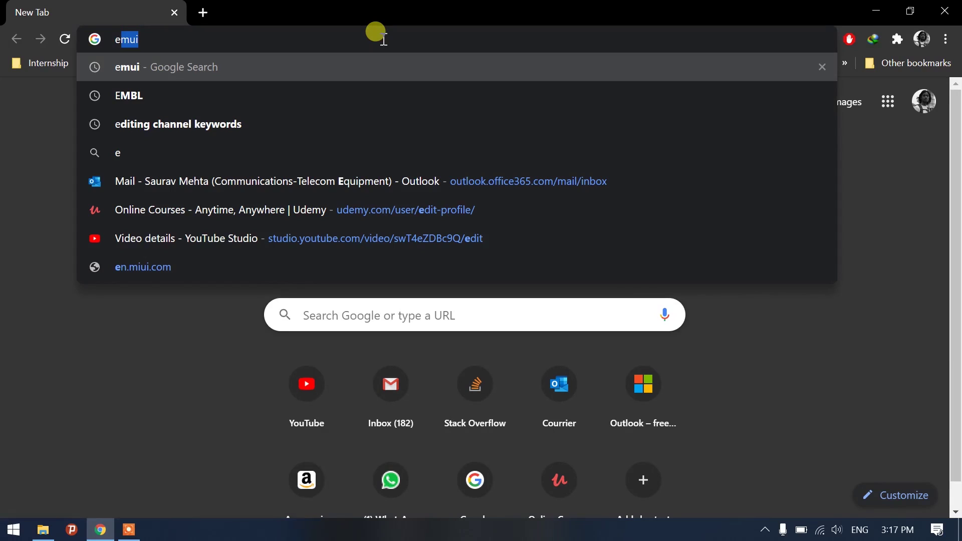
pyautogui.write('vo')
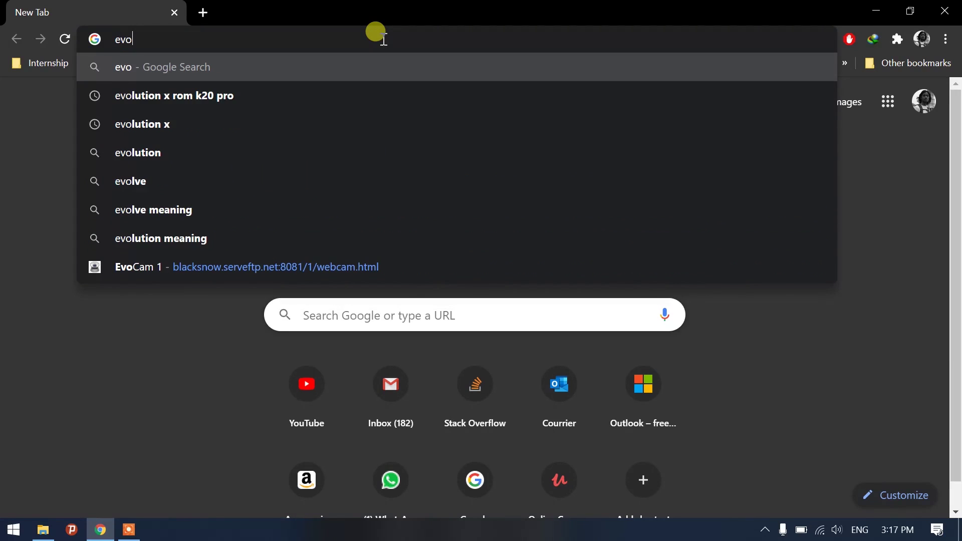
pyautogui.write('lution')
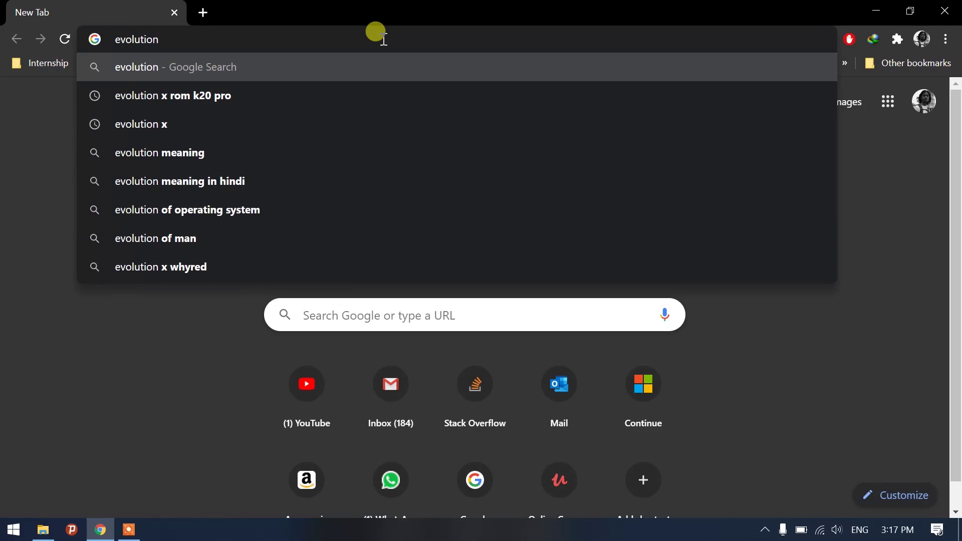
pyautogui.press('Down')
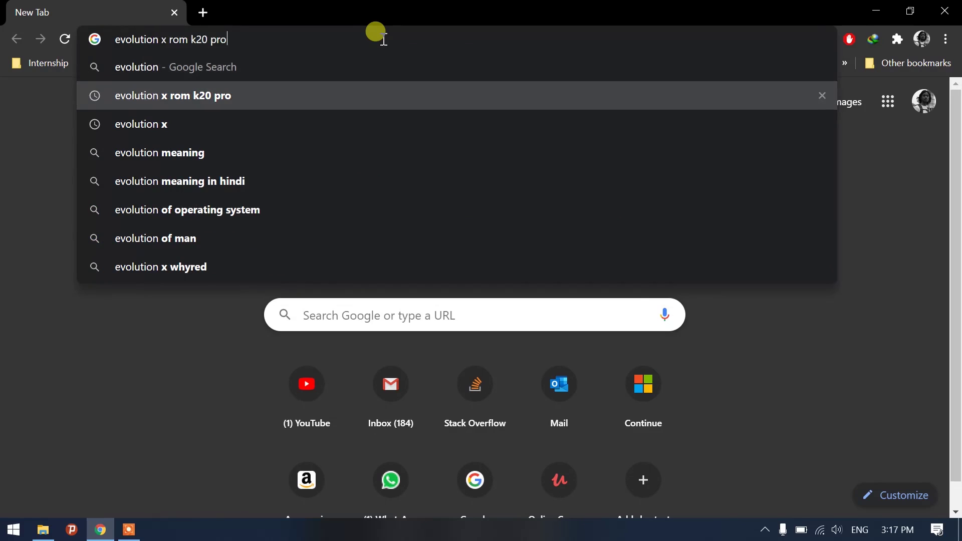
pyautogui.press('Return')
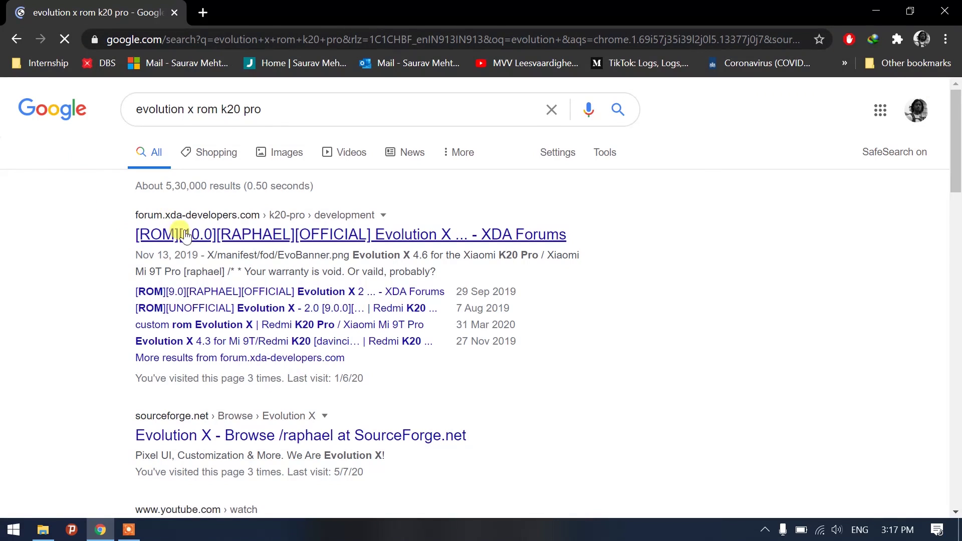
pyautogui.click(267, 441)
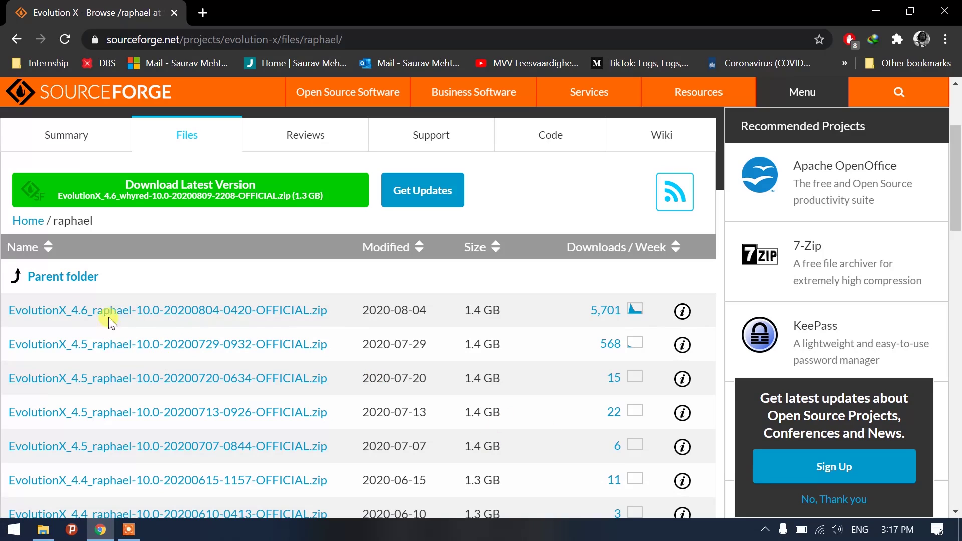
pyautogui.click(218, 316)
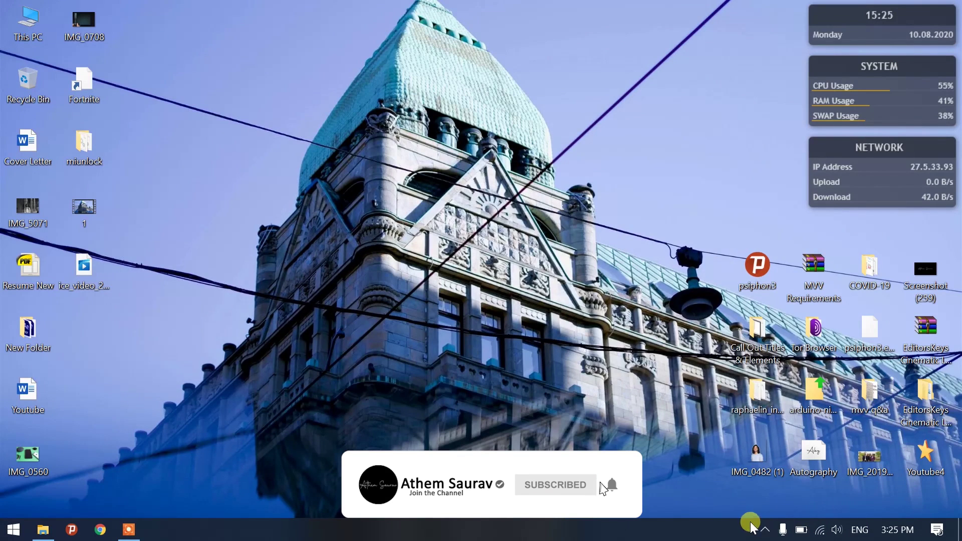
# - Confirm the EvolutionX download finished in IDM, close IDM, and locate the zip on the desktop
pyautogui.click(763, 531)
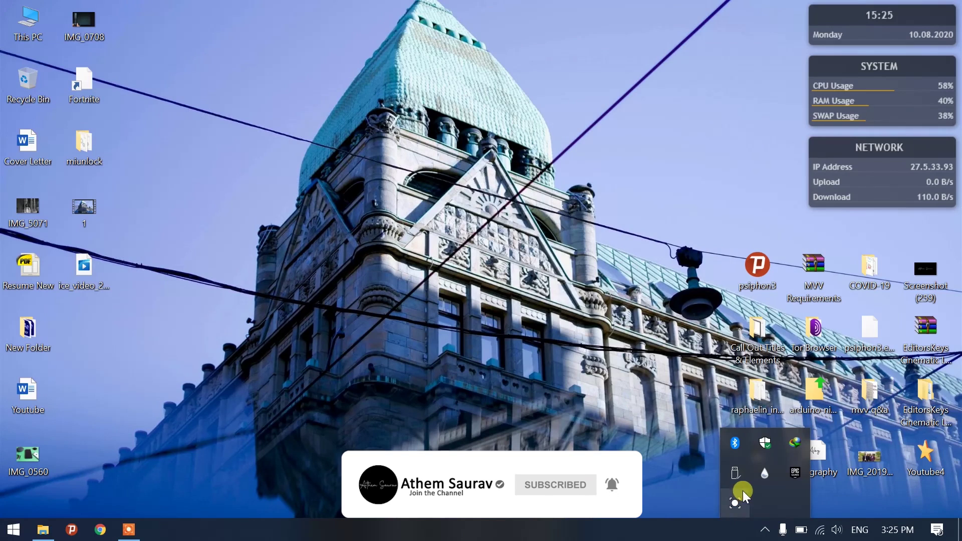
pyautogui.click(795, 442)
pyautogui.click(357, 393)
pyautogui.click(357, 401)
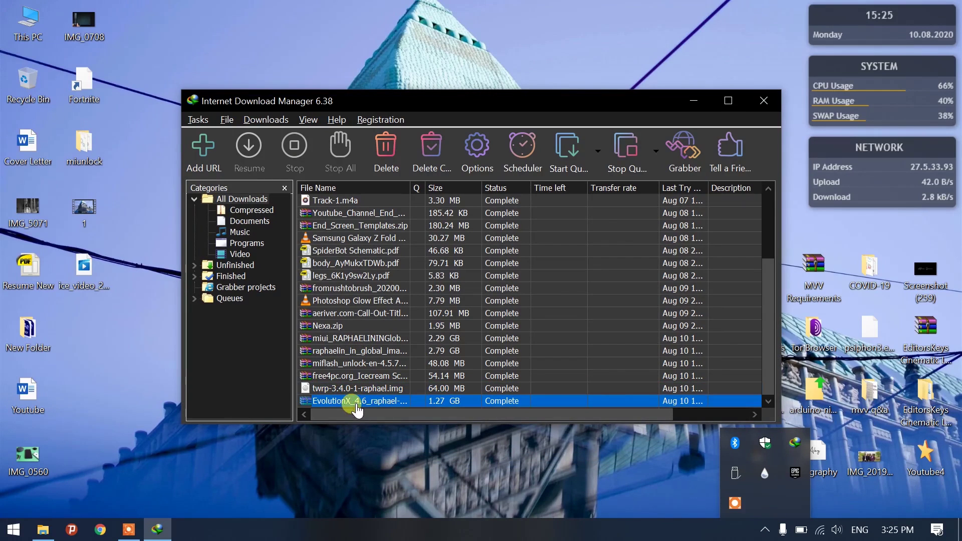
pyautogui.click(346, 454)
pyautogui.click(764, 100)
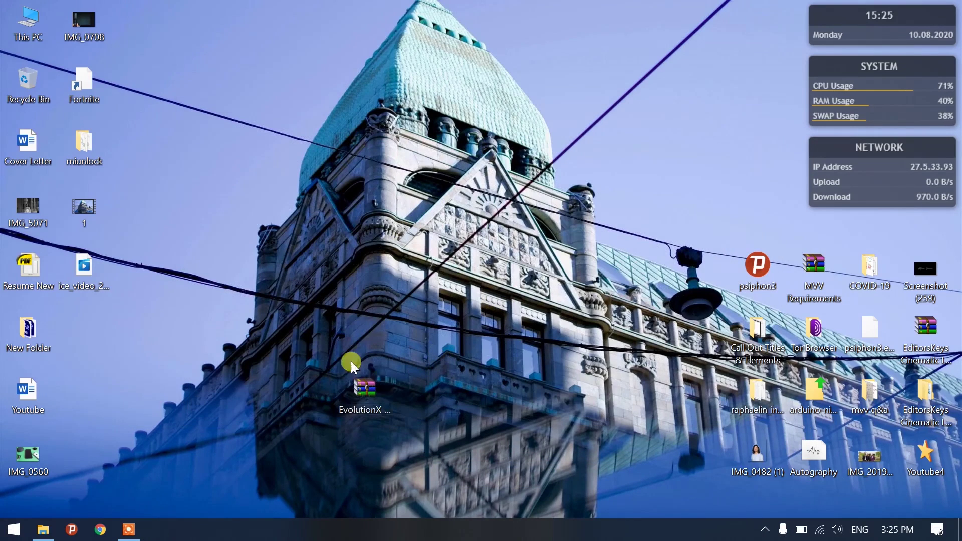
pyautogui.moveTo(323, 331); pyautogui.dragTo(396, 492)
pyautogui.click(267, 241)
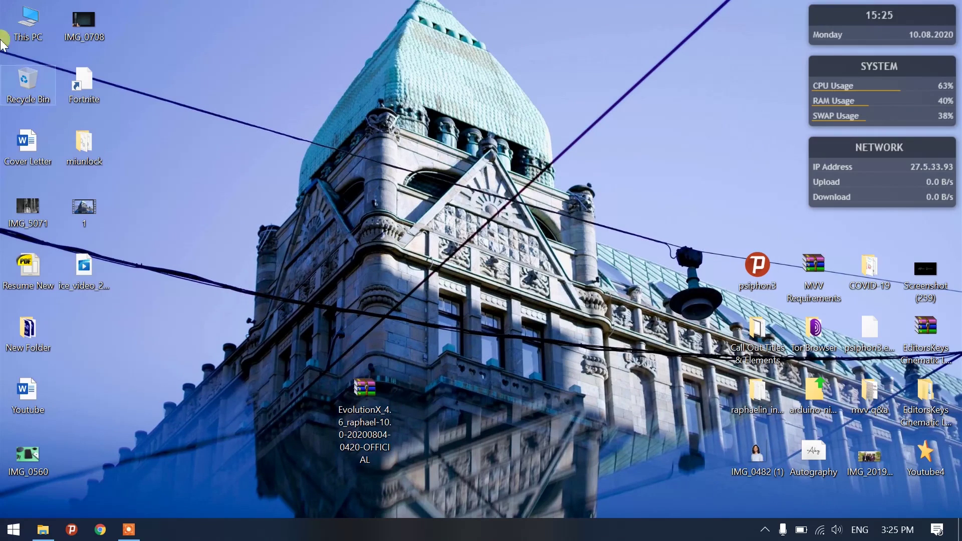
pyautogui.press('super+e')
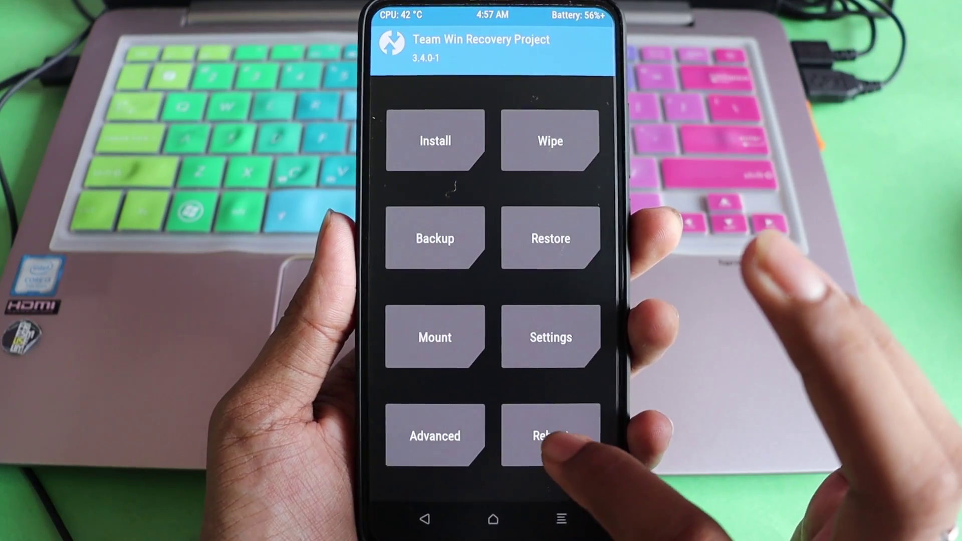
# - Reboot the phone into Recovery from TWRP's Reboot menu
pyautogui.click(550, 437)
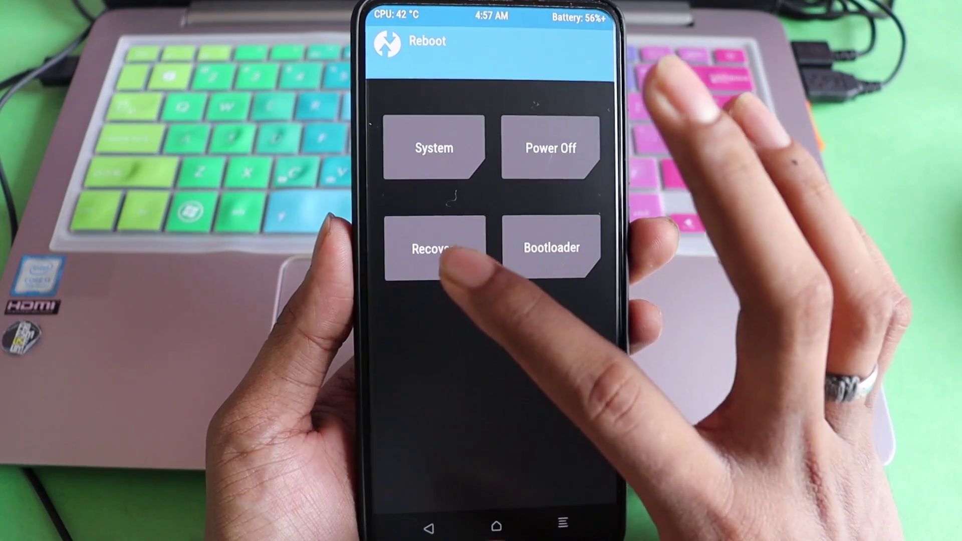
pyautogui.click(432, 249)
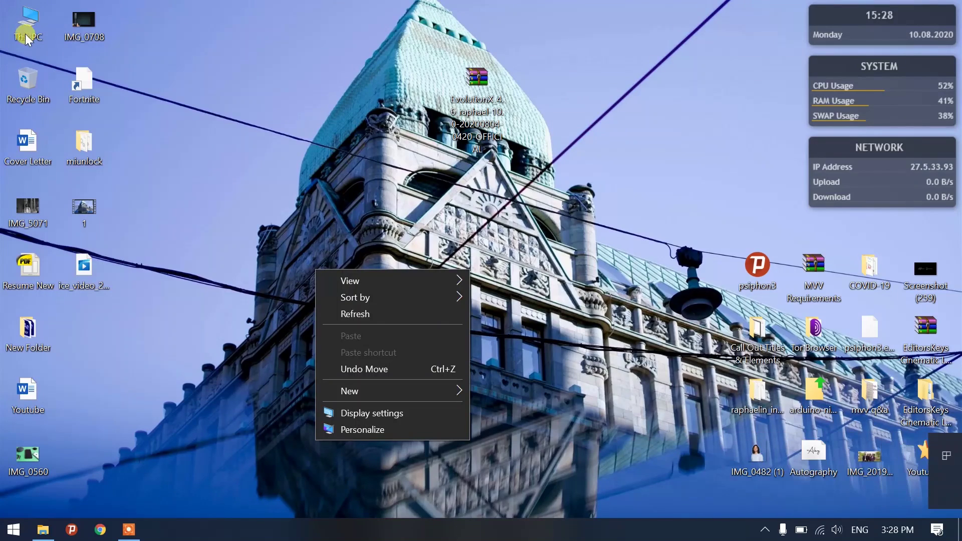
# - Copy the EvolutionX_4.6 zip from the desktop into the Redmi K20 Pro's Internal Storage
pyautogui.click(273, 131)
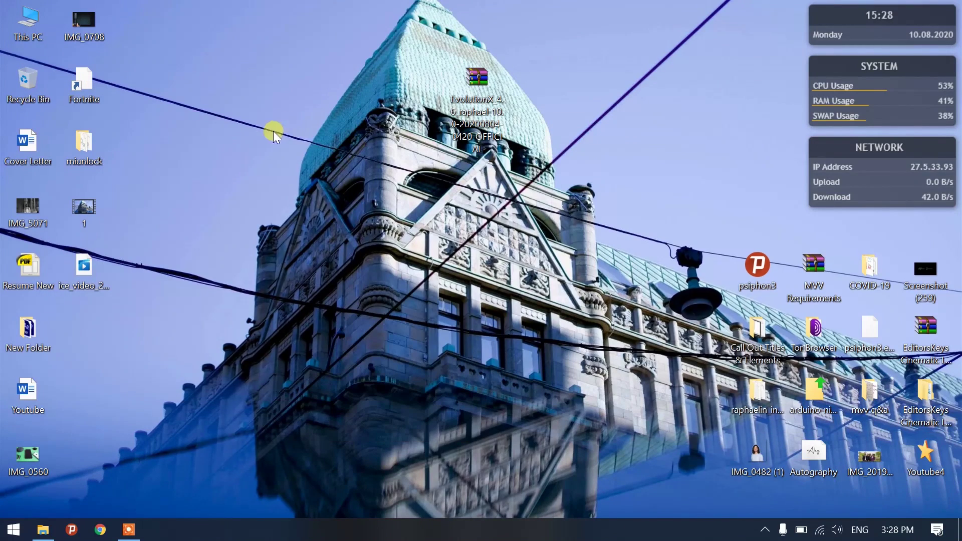
pyautogui.doubleClick(23, 36)
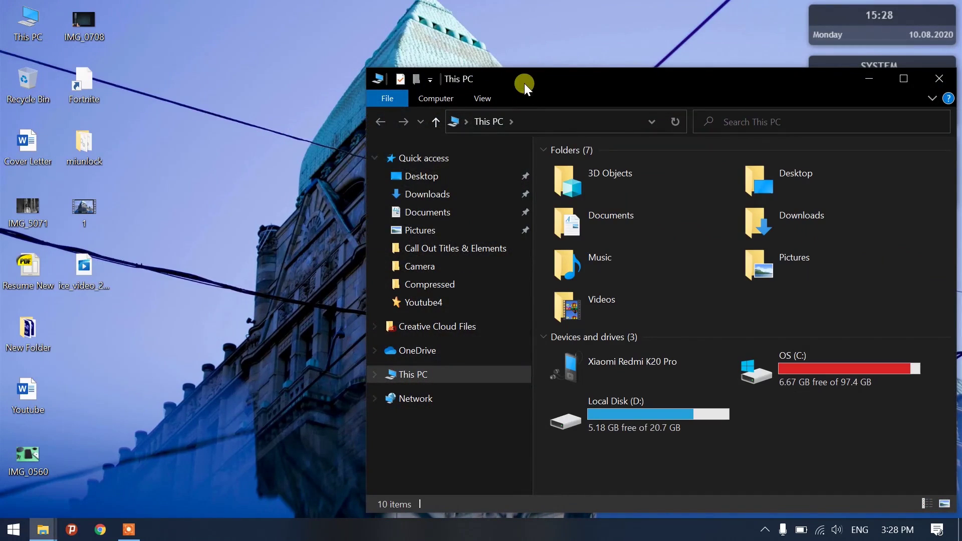
pyautogui.doubleClick(524, 84)
pyautogui.doubleClick(275, 225)
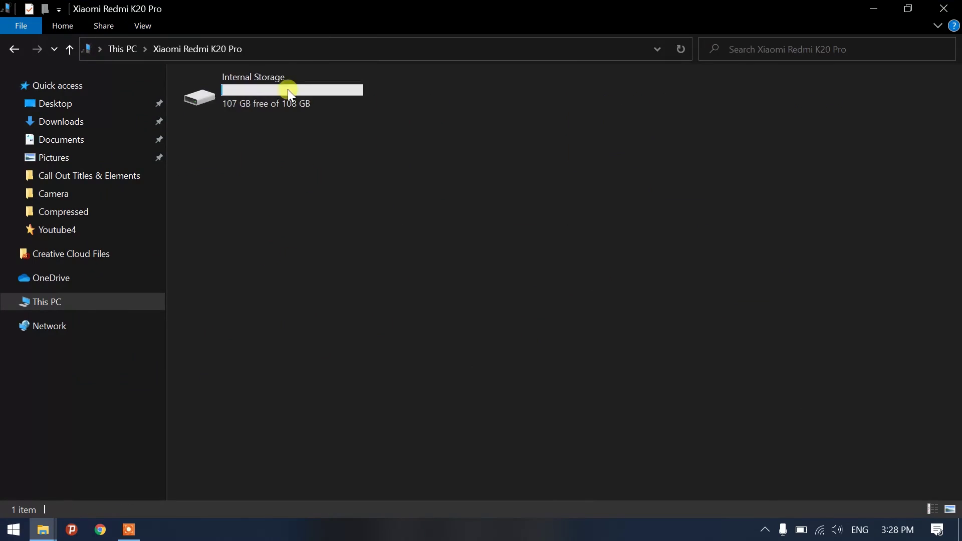
pyautogui.doubleClick(286, 92)
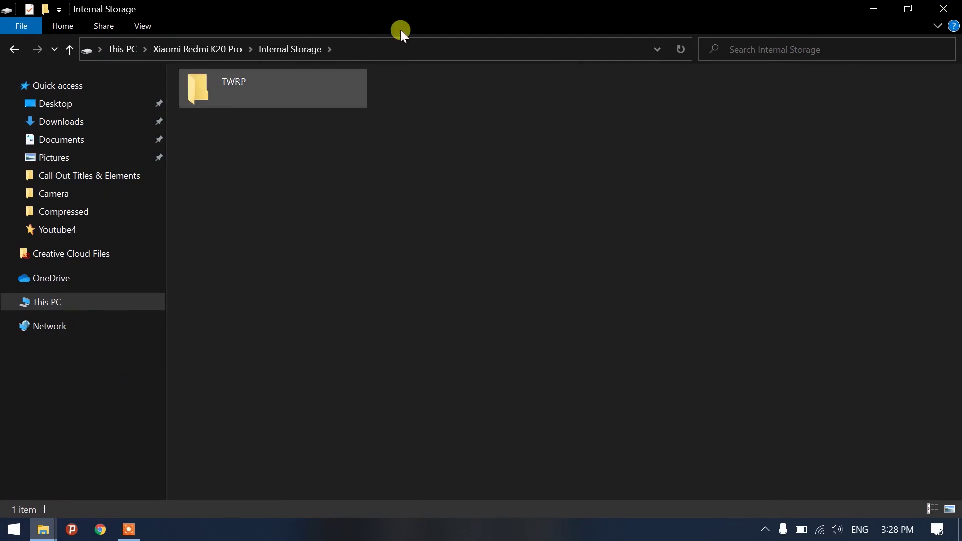
pyautogui.doubleClick(483, 6)
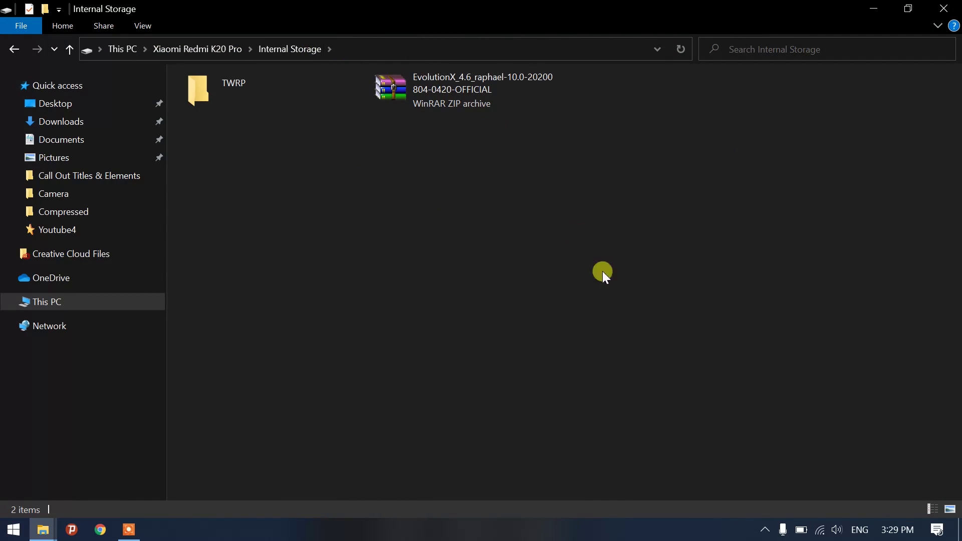
pyautogui.click(945, 16)
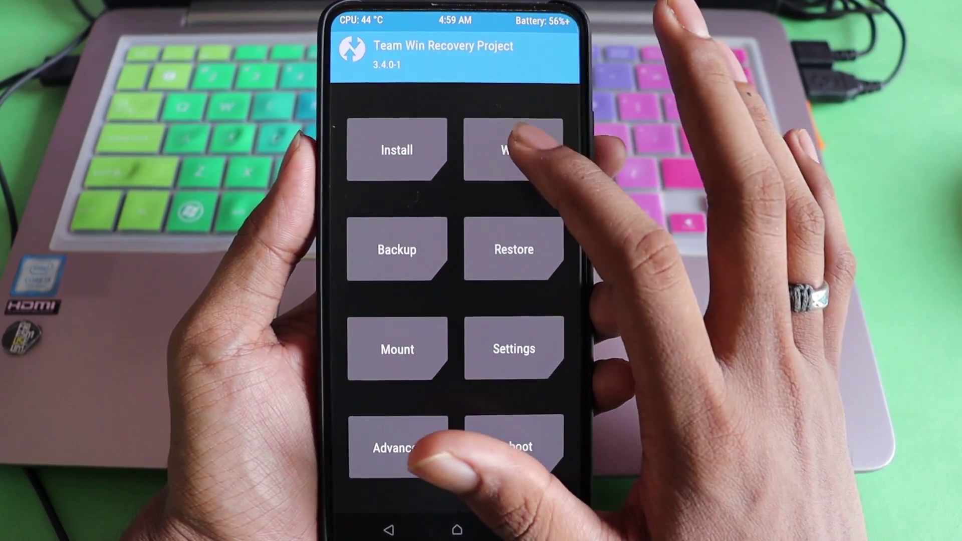
# - Factory reset data, cache and Dalvik in TWRP, then return to the main menu
pyautogui.click(510, 151)
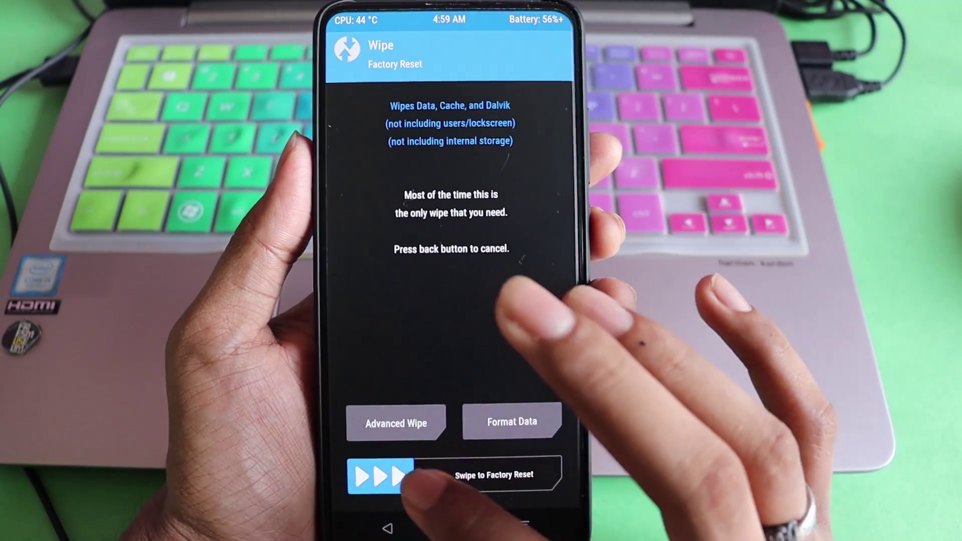
pyautogui.moveTo(381, 476); pyautogui.dragTo(531, 475)
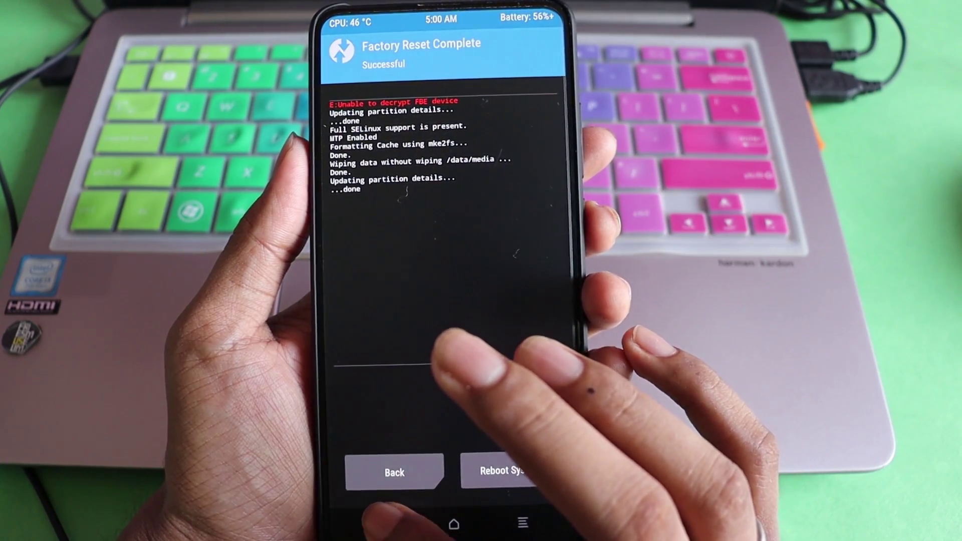
pyautogui.click(394, 472)
pyautogui.click(385, 524)
# - Flash the EvolutionX_4.6 raphael zip from internal storage via Install
pyautogui.click(382, 144)
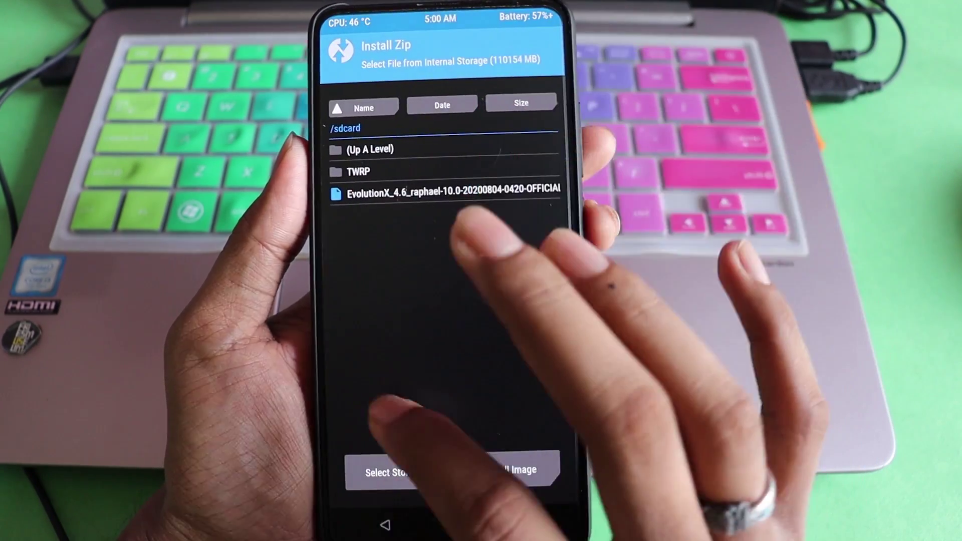
pyautogui.click(446, 192)
pyautogui.moveTo(351, 468); pyautogui.dragTo(552, 469)
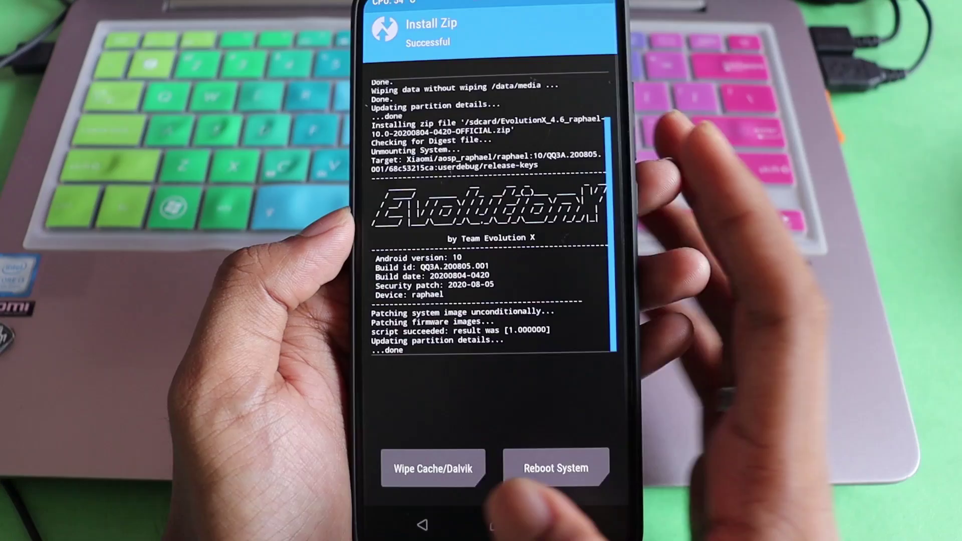
# - Return to the TWRP main menu and run Format Data, confirming with 'yes'
pyautogui.click(423, 525)
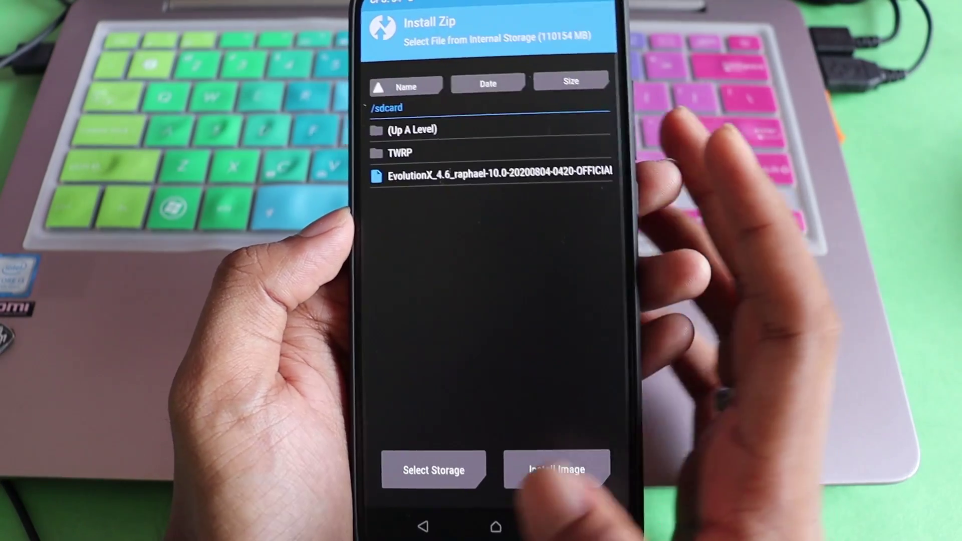
pyautogui.click(423, 525)
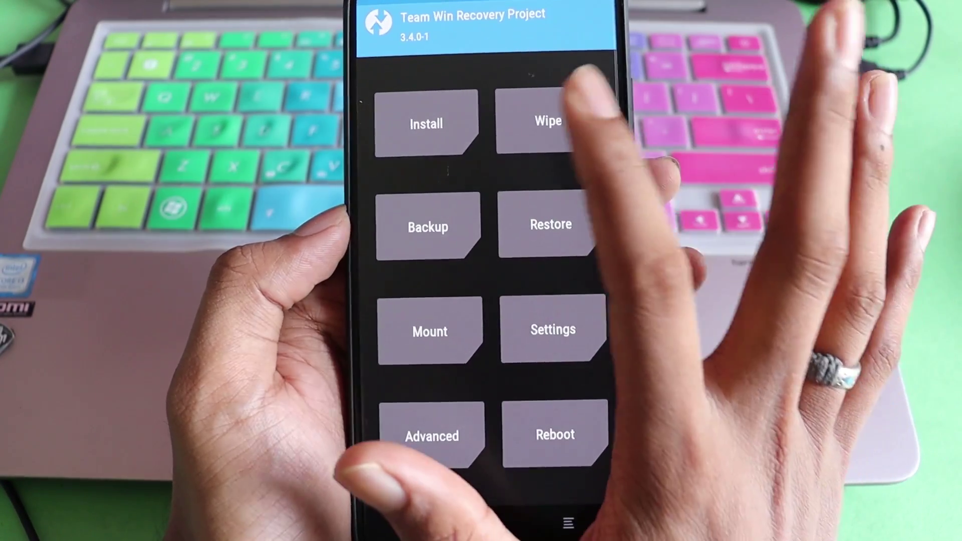
pyautogui.click(551, 124)
pyautogui.click(554, 411)
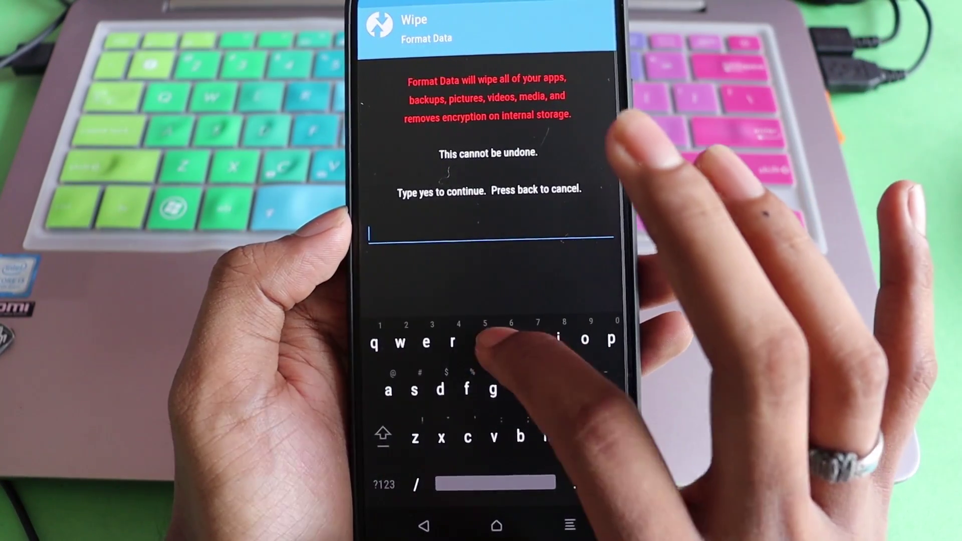
pyautogui.write('yes')
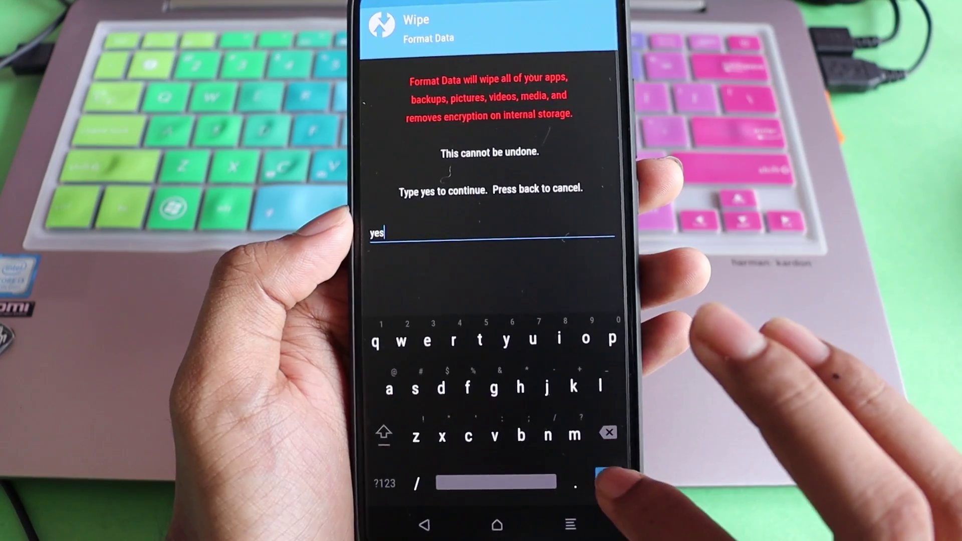
pyautogui.click(608, 480)
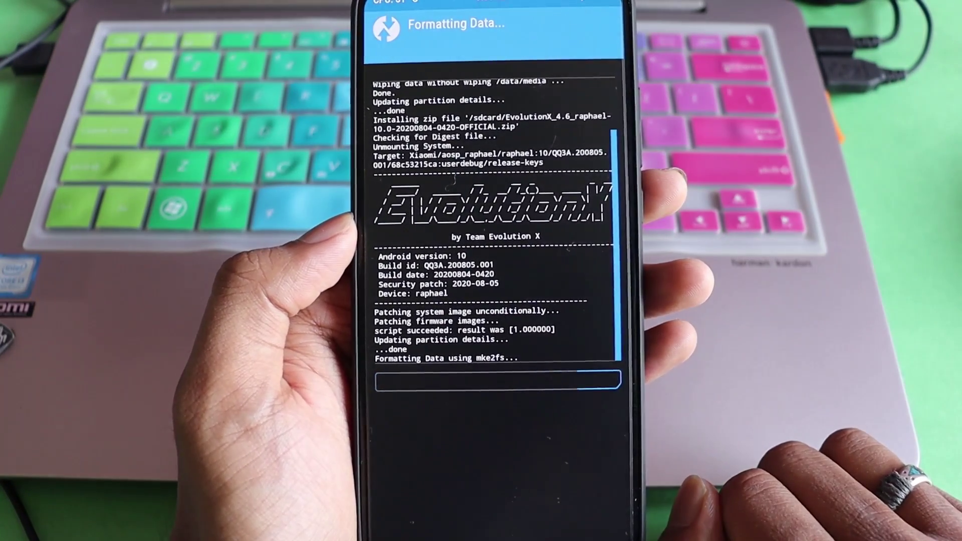